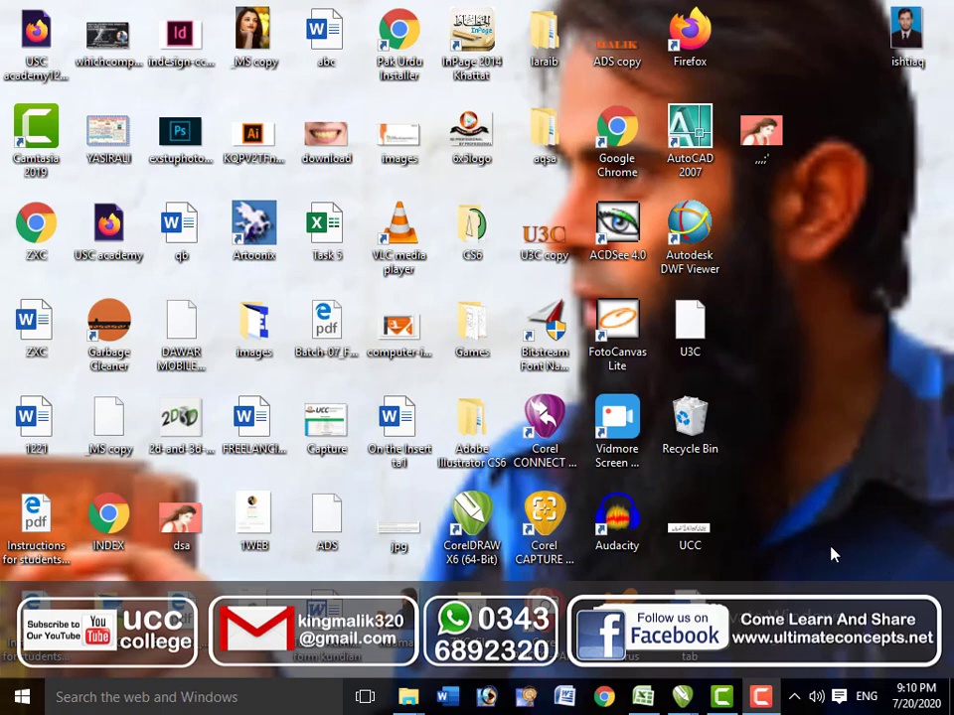
Close the Document Recovery pane and select the function labels LEFT through RANDBETWEEN in E4–E8
{"action": "left_click", "coordinate": [658, 692]}
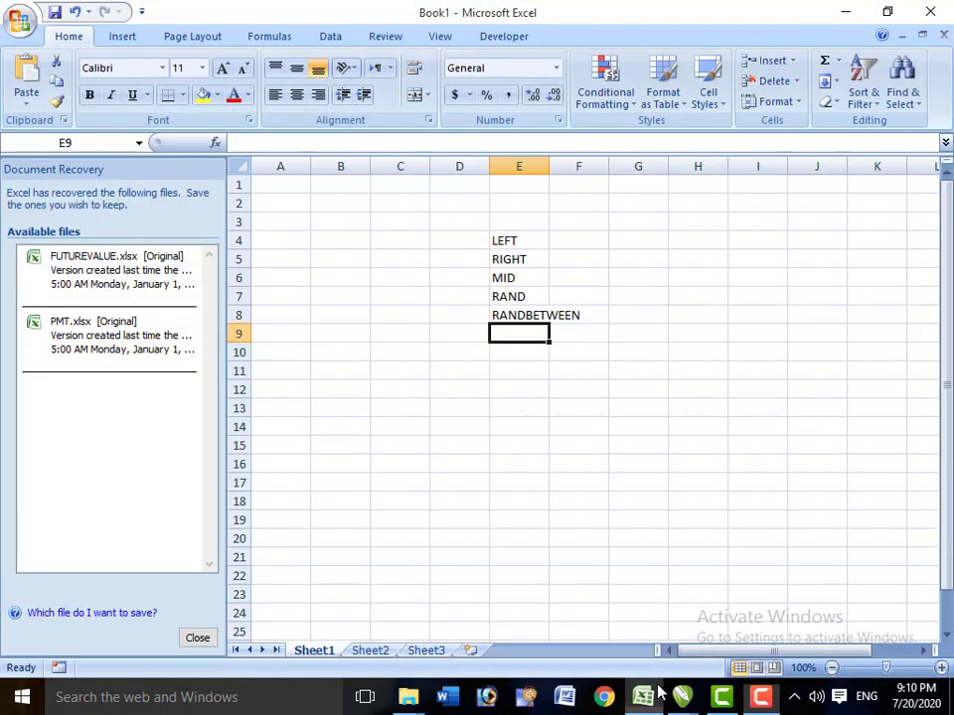
{"action": "left_click", "coordinate": [208, 636]}
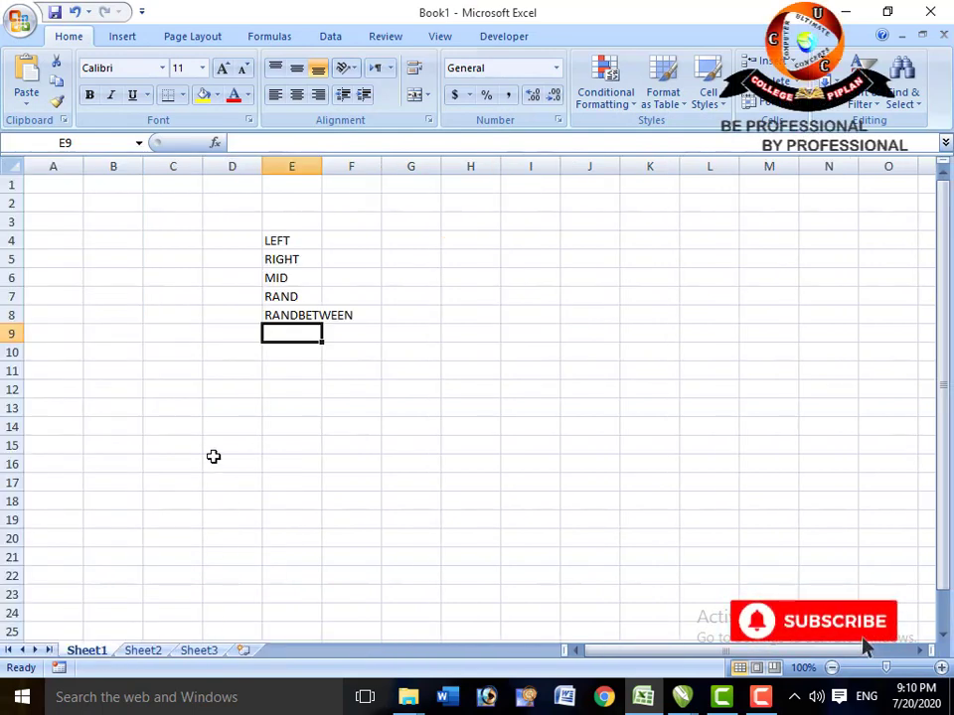
{"action": "left_click", "coordinate": [284, 245]}
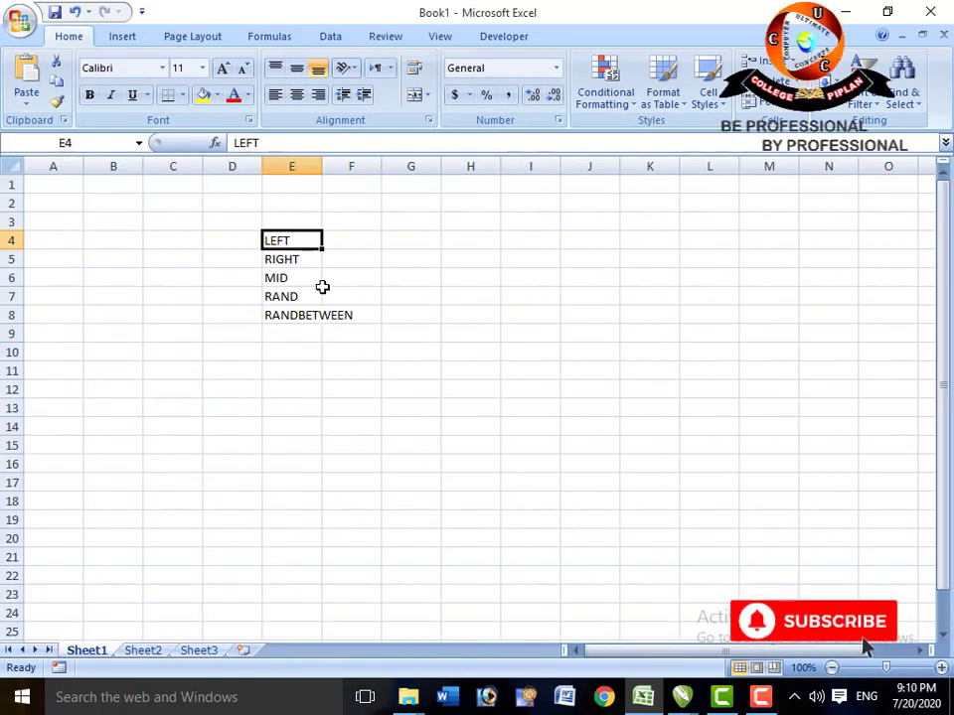
{"action": "left_click", "coordinate": [303, 260]}
{"action": "left_click", "coordinate": [301, 278]}
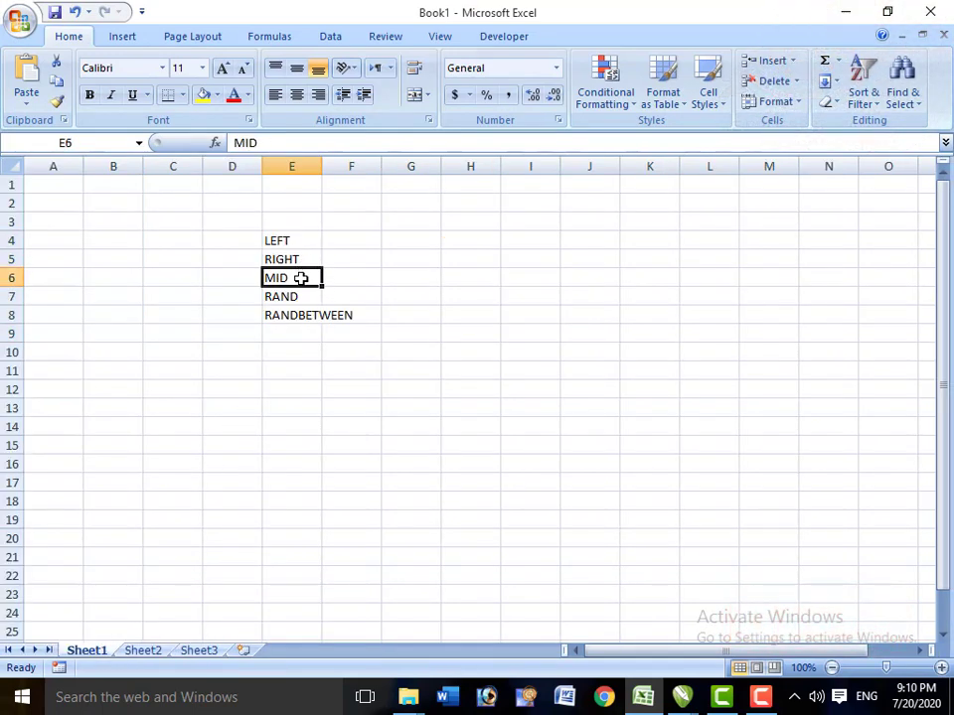
{"action": "left_click", "coordinate": [301, 296]}
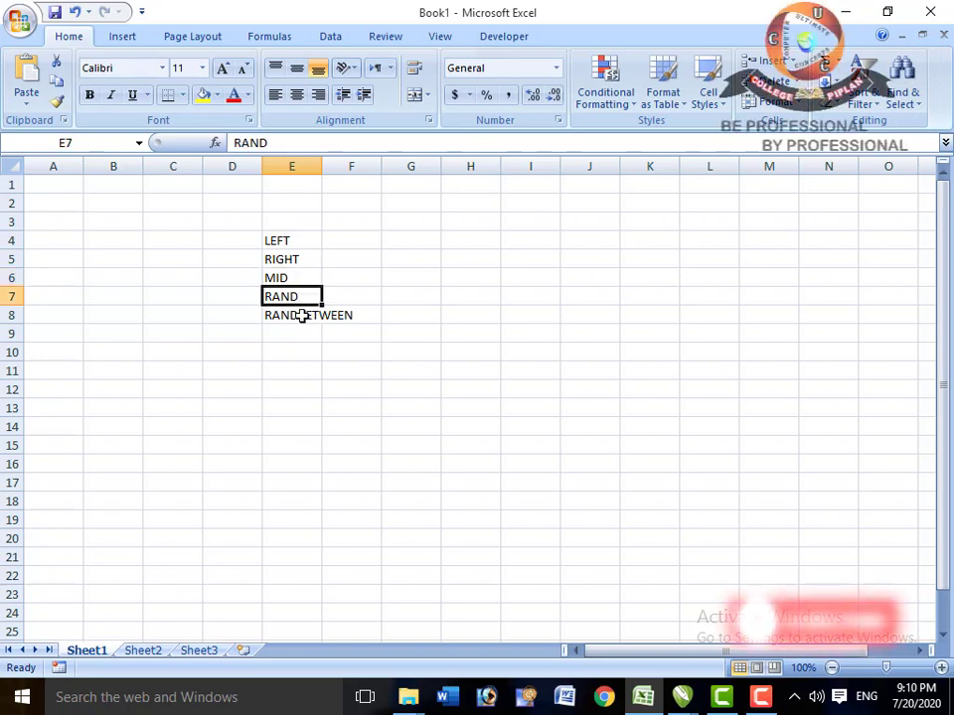
{"action": "left_click", "coordinate": [303, 314]}
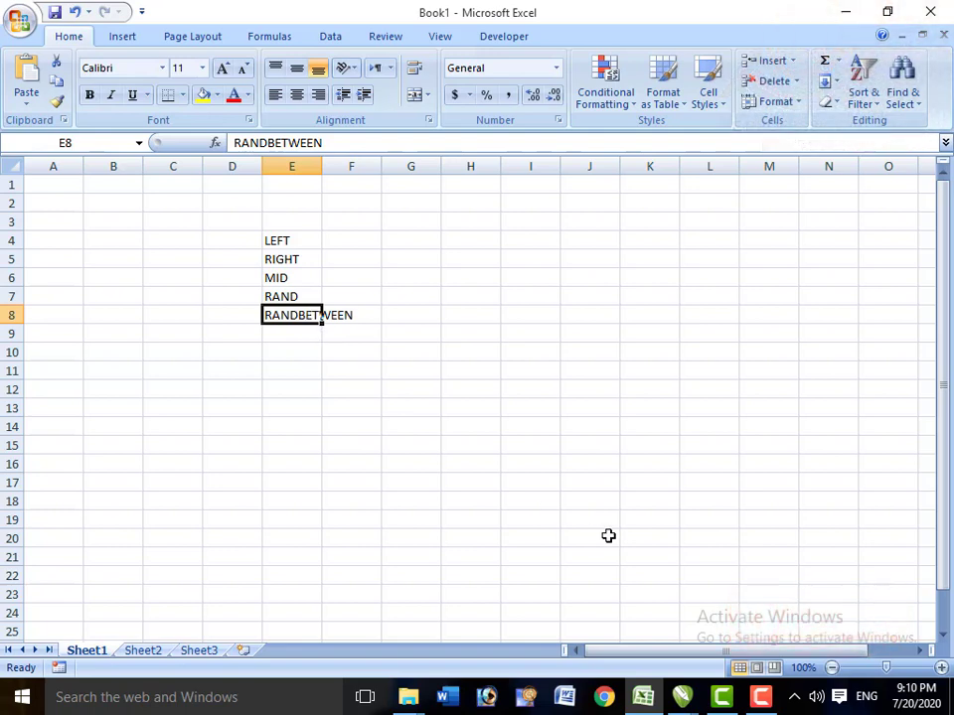
Zoom the sheet in to 220% so the labels are large and readable
{"action": "left_click", "coordinate": [941, 667]}
{"action": "left_click", "coordinate": [941, 668]}
{"action": "left_click", "coordinate": [940, 667]}
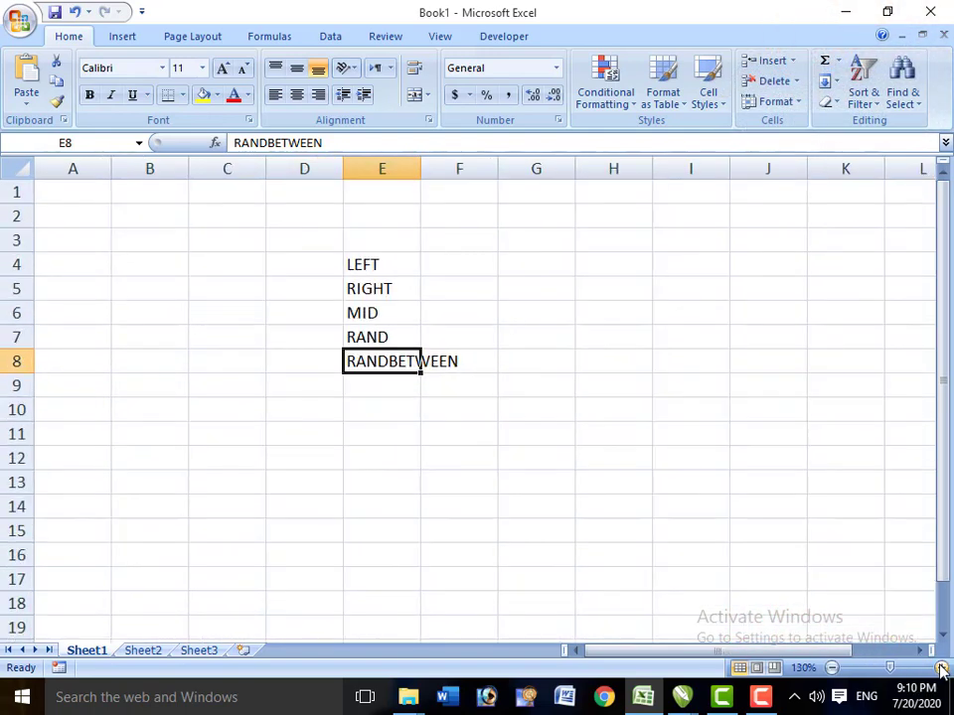
{"action": "left_click", "coordinate": [941, 667]}
{"action": "left_click", "coordinate": [940, 668]}
{"action": "left_click", "coordinate": [928, 650]}
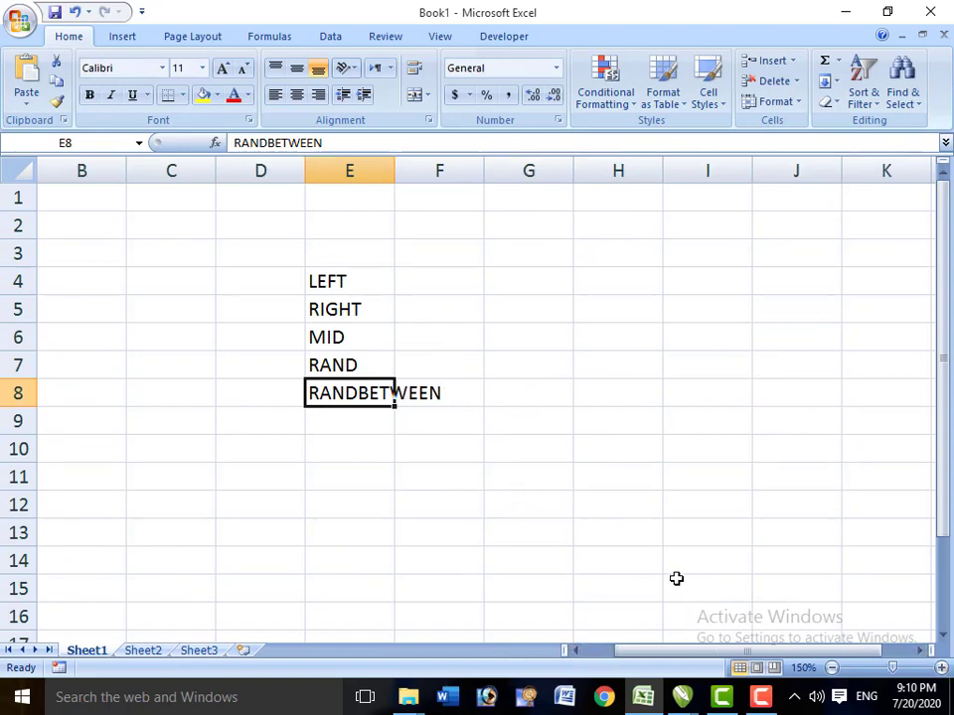
{"action": "left_click", "coordinate": [940, 667]}
{"action": "left_click", "coordinate": [941, 668]}
{"action": "left_click", "coordinate": [941, 668]}
{"action": "left_click", "coordinate": [940, 668]}
{"action": "left_click", "coordinate": [941, 667]}
{"action": "left_click", "coordinate": [941, 668]}
{"action": "left_click", "coordinate": [941, 668]}
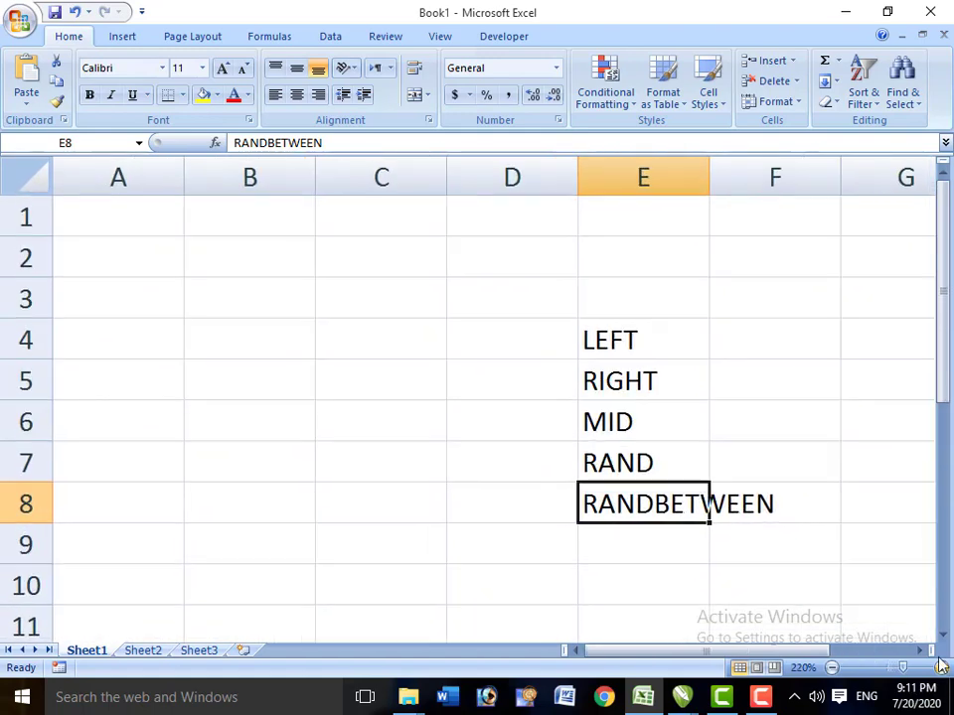
{"action": "scroll", "coordinate": [862, 646], "scroll_direction": "right", "scroll_amount": 1}
{"action": "scroll", "coordinate": [862, 645], "scroll_direction": "right", "scroll_amount": 1}
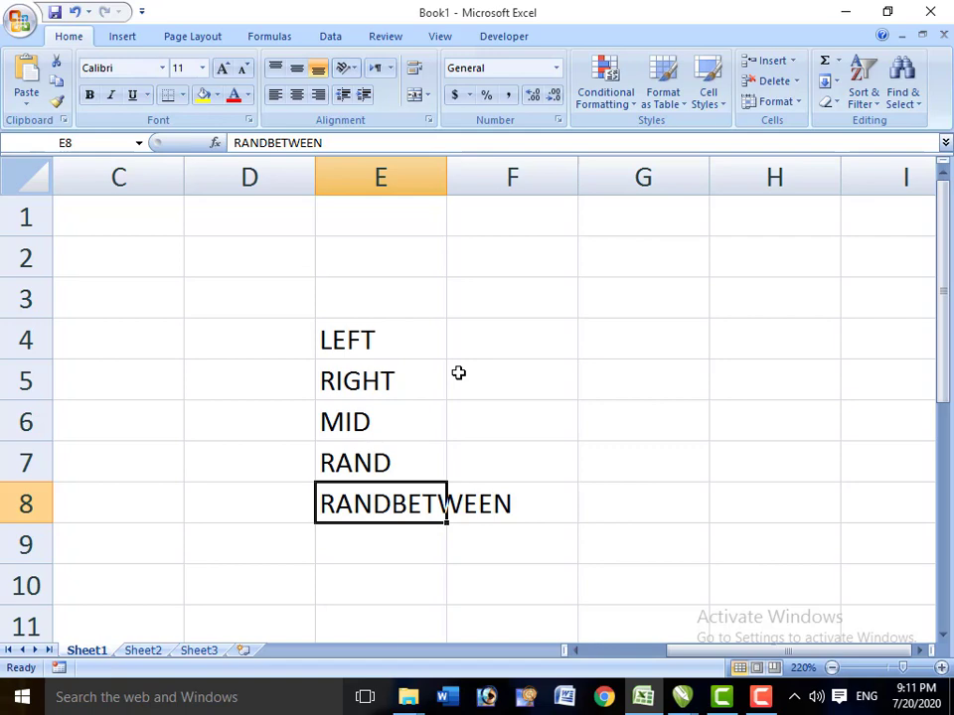
Enter the sample text UCC COMPUTER COLLEGE in cell G4
{"action": "left_click", "coordinate": [481, 345]}
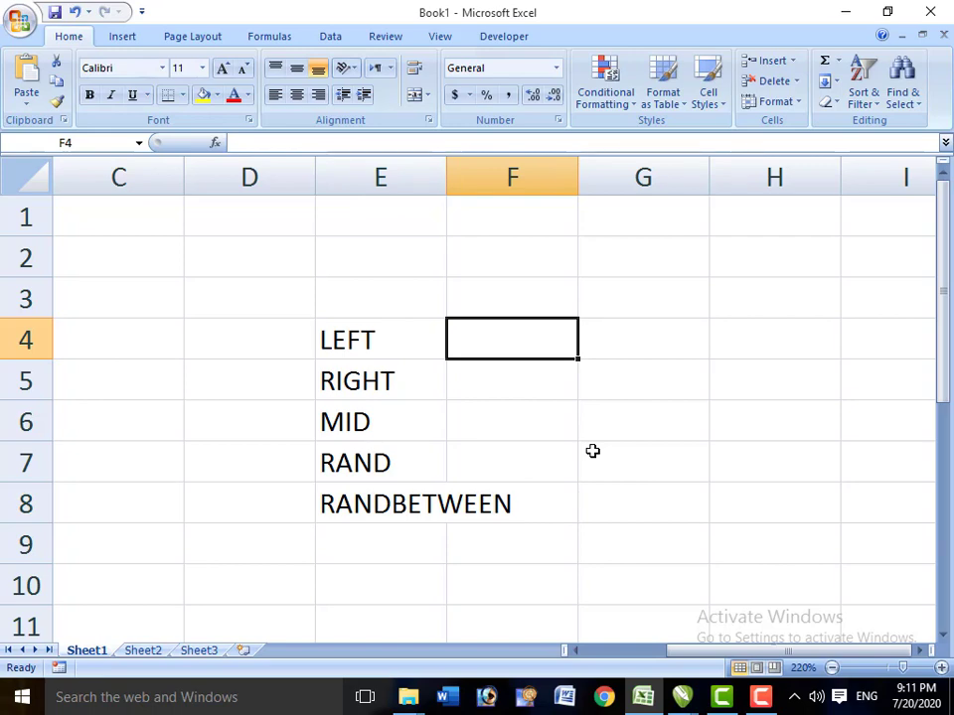
{"action": "key", "text": "Right"}
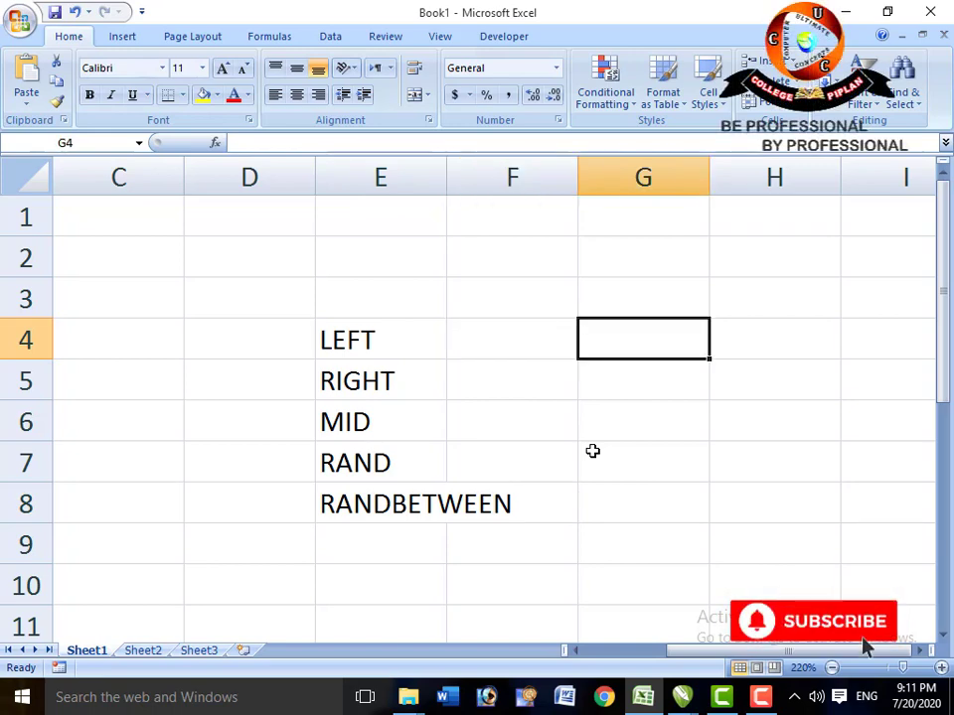
{"action": "type", "text": "UCC"}
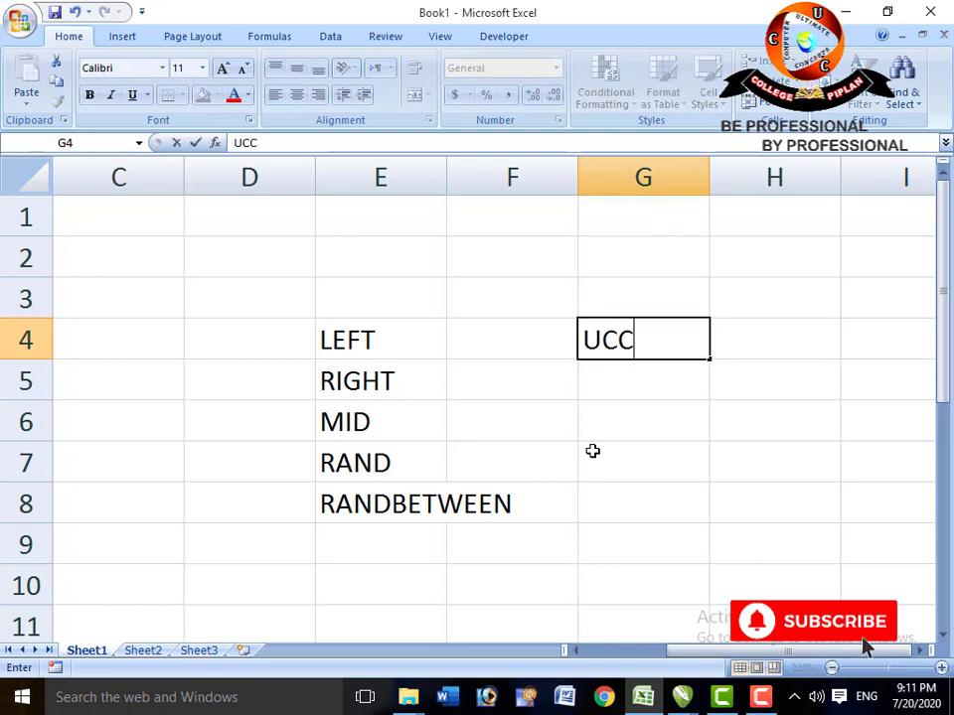
{"action": "type", "text": " COMPU"}
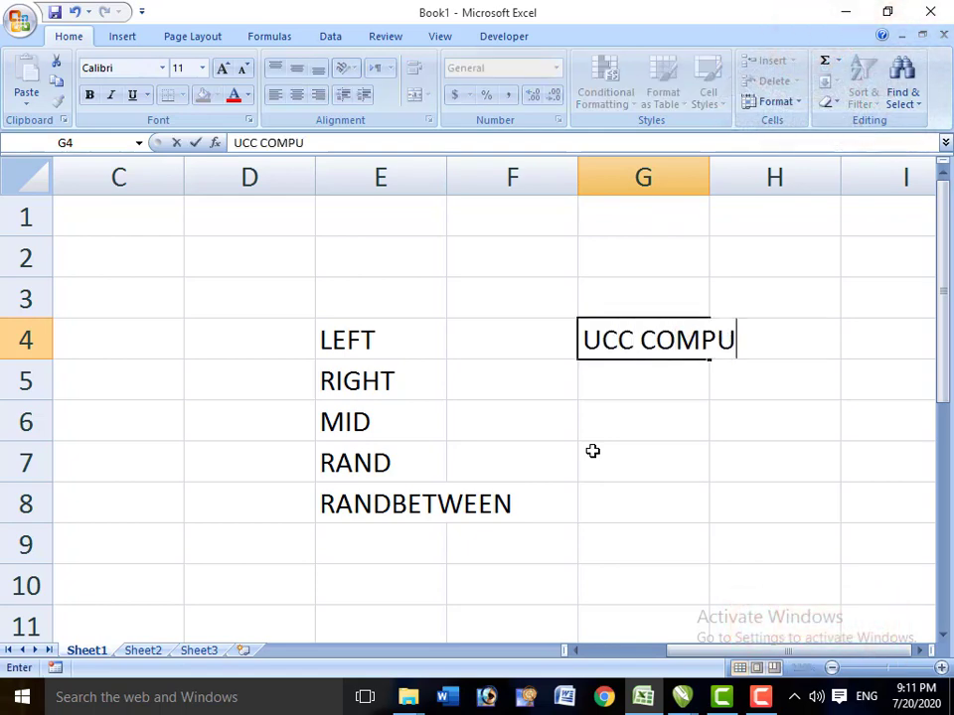
{"action": "type", "text": "TER COLLEG"}
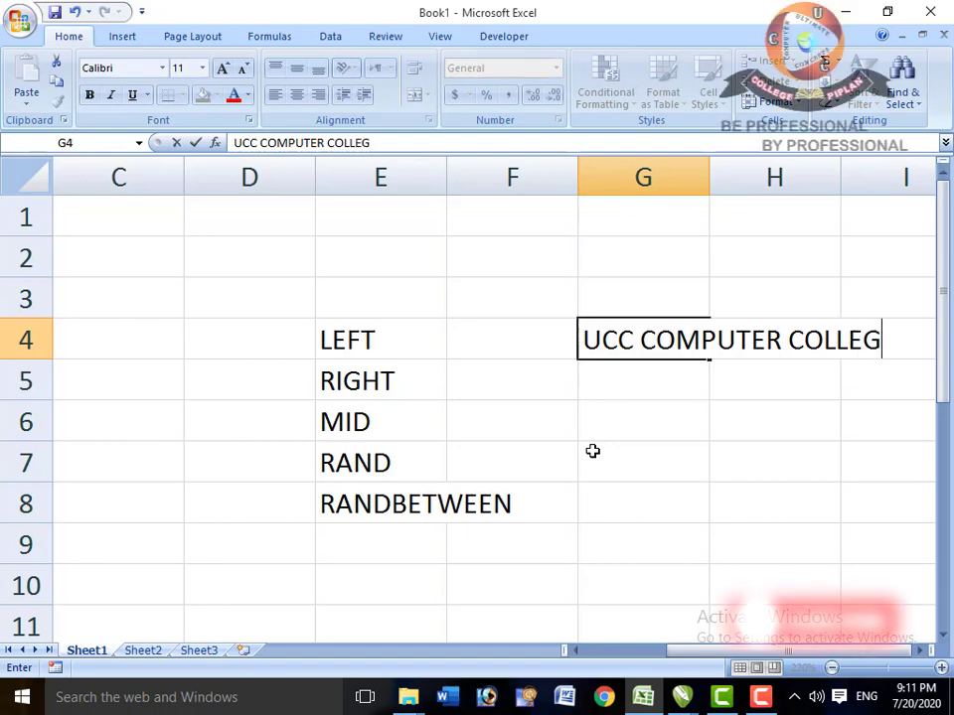
{"action": "type", "text": "E"}
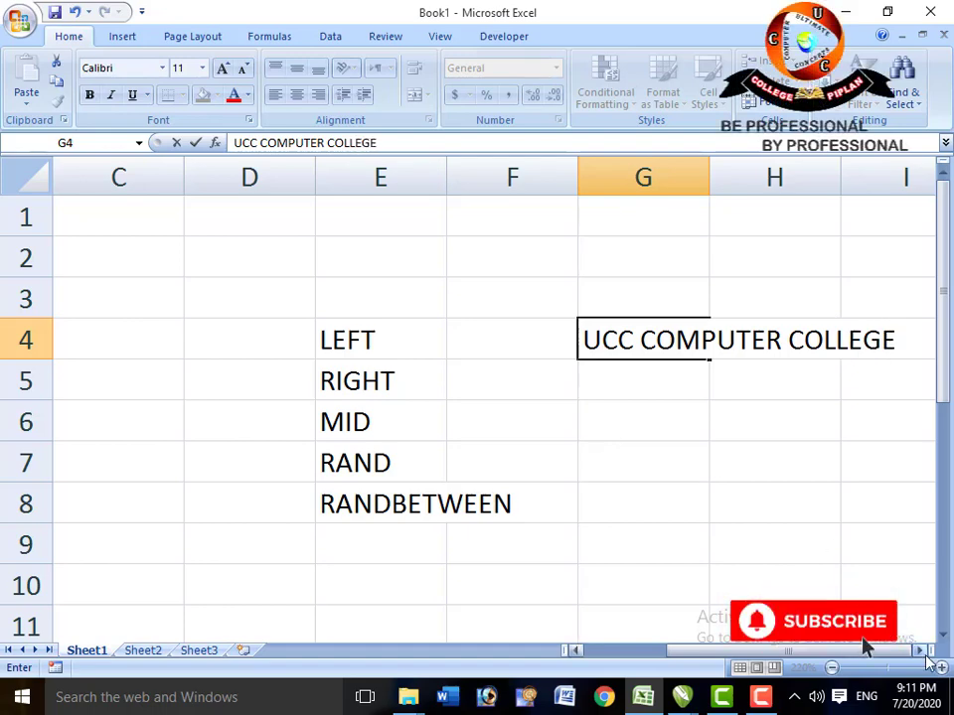
{"action": "left_click_drag", "start_coordinate": [800, 654], "coordinate": [832, 655]}
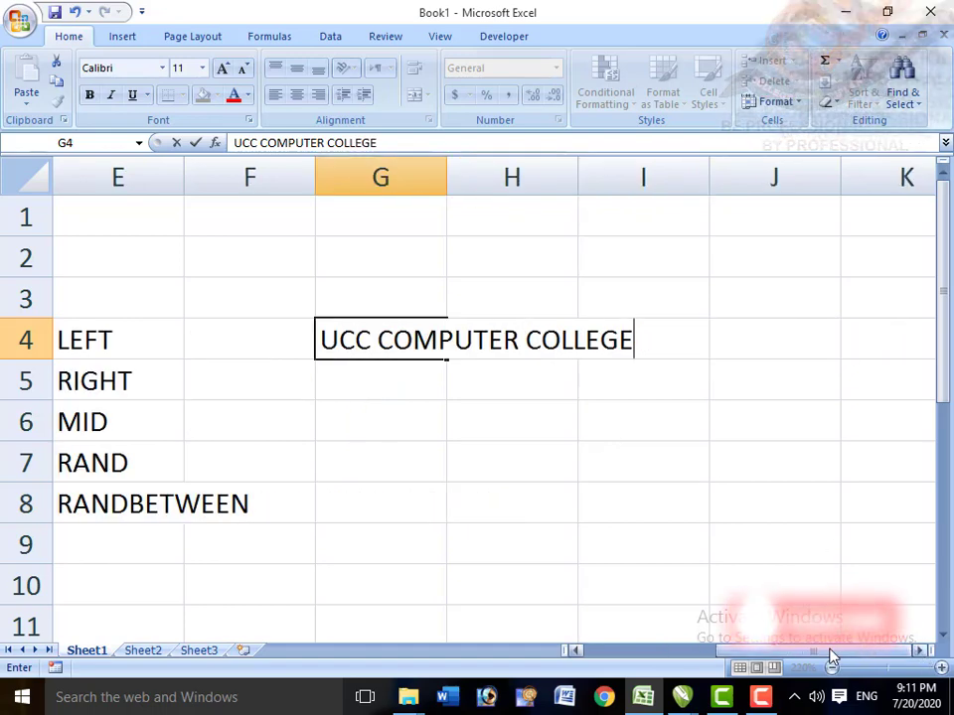
{"action": "key", "text": "Return"}
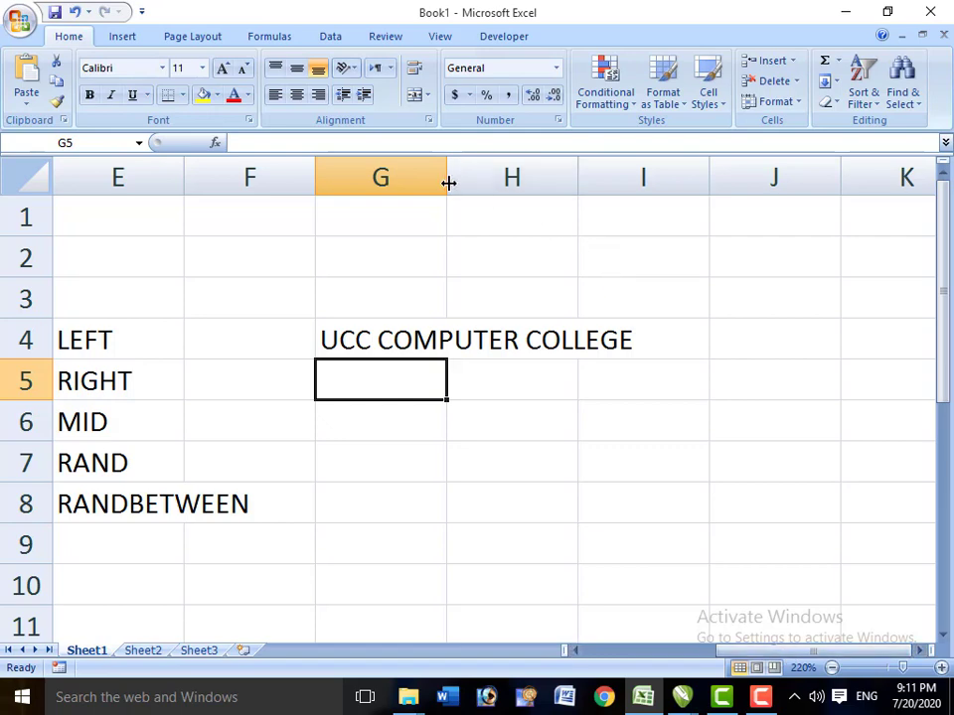
Autofit column G so the full sample text is visible
{"action": "double_click", "coordinate": [447, 180]}
{"action": "left_click", "coordinate": [571, 338]}
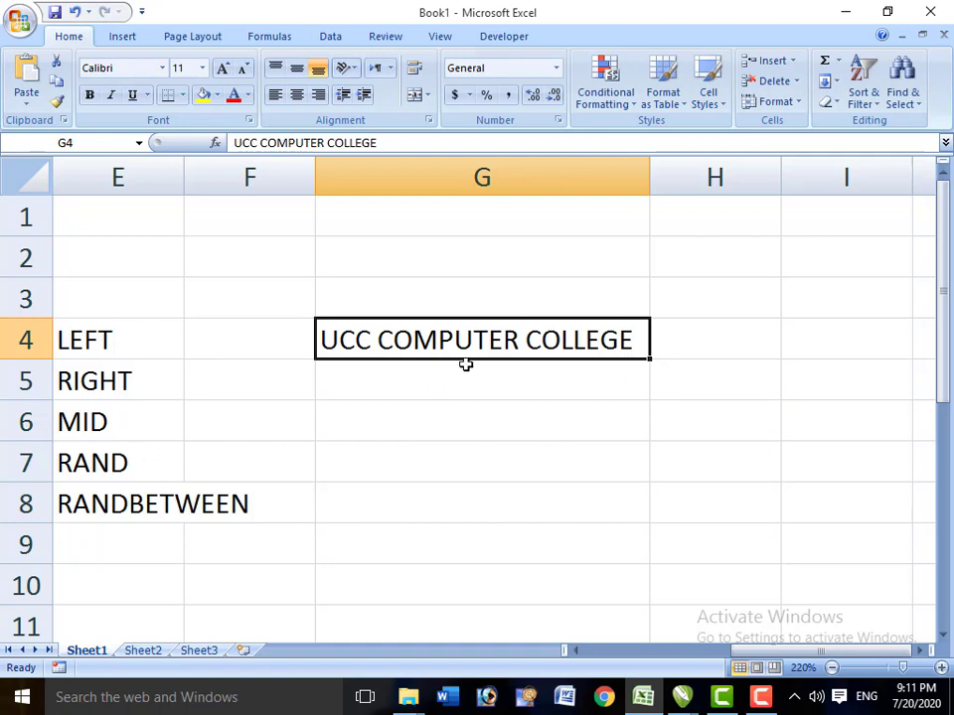
{"action": "left_click", "coordinate": [678, 356]}
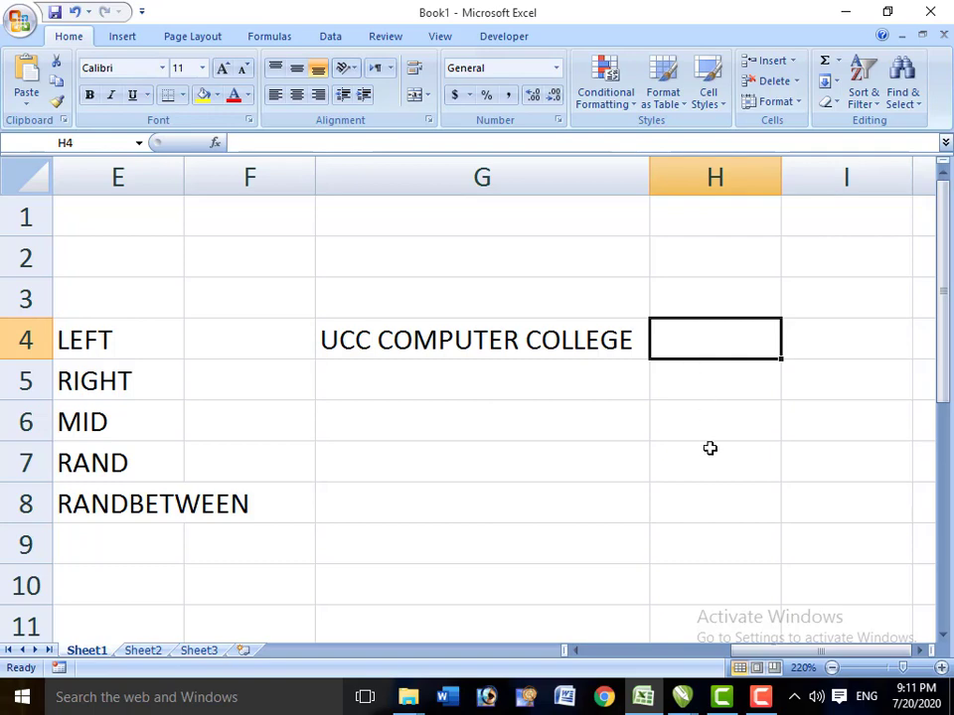
Enter =LEFT(G4,3) in H4 so it returns UCC
{"action": "type", "text": "="}
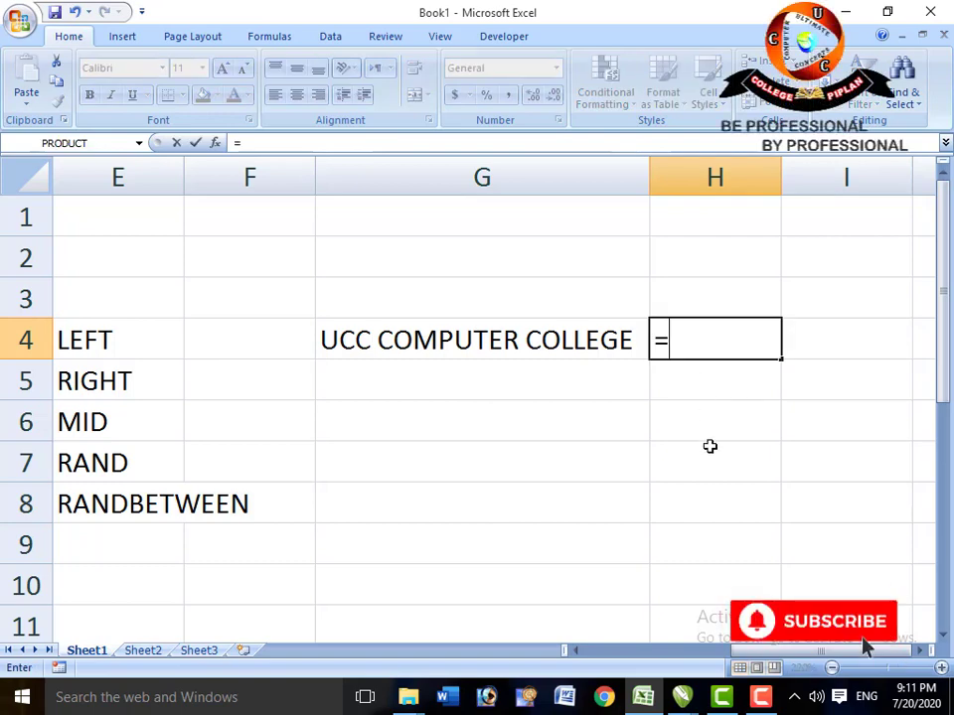
{"action": "type", "text": "LE"}
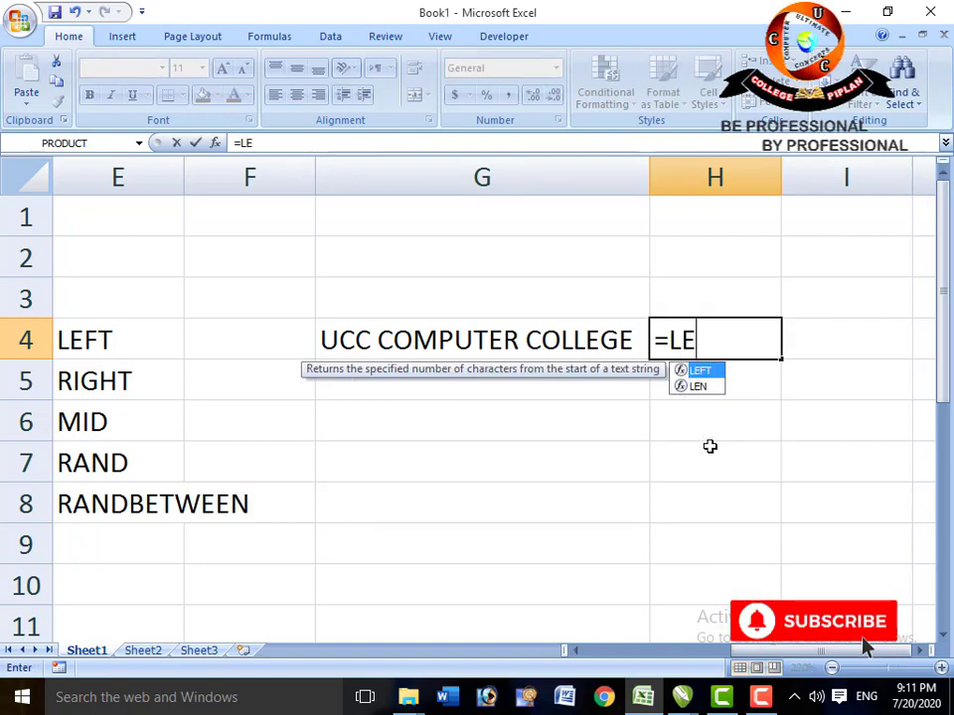
{"action": "type", "text": "FT"}
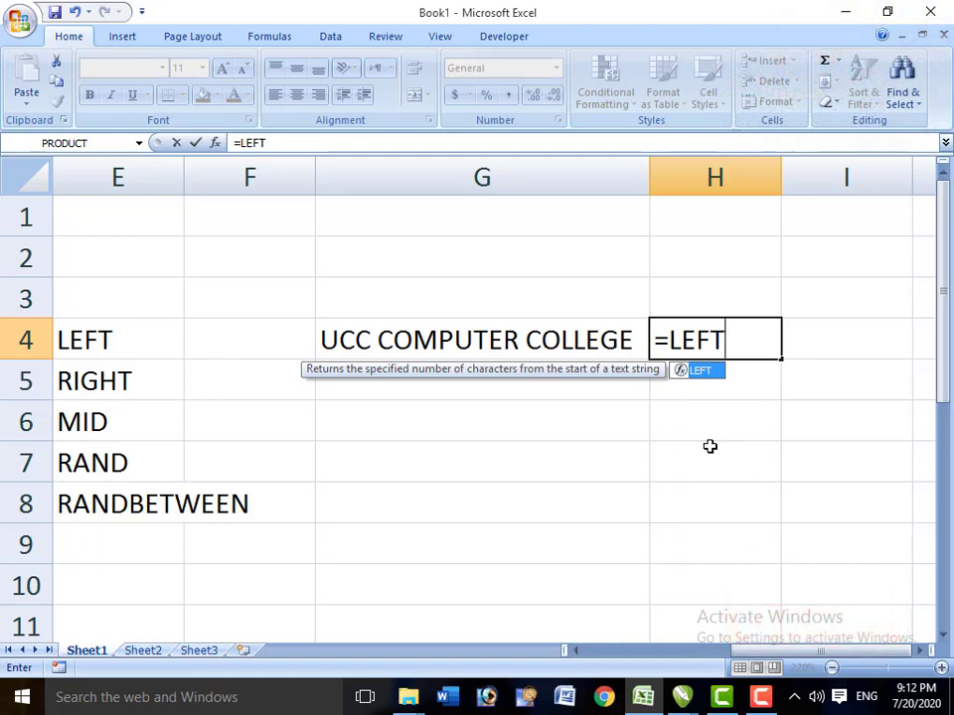
{"action": "type", "text": "("}
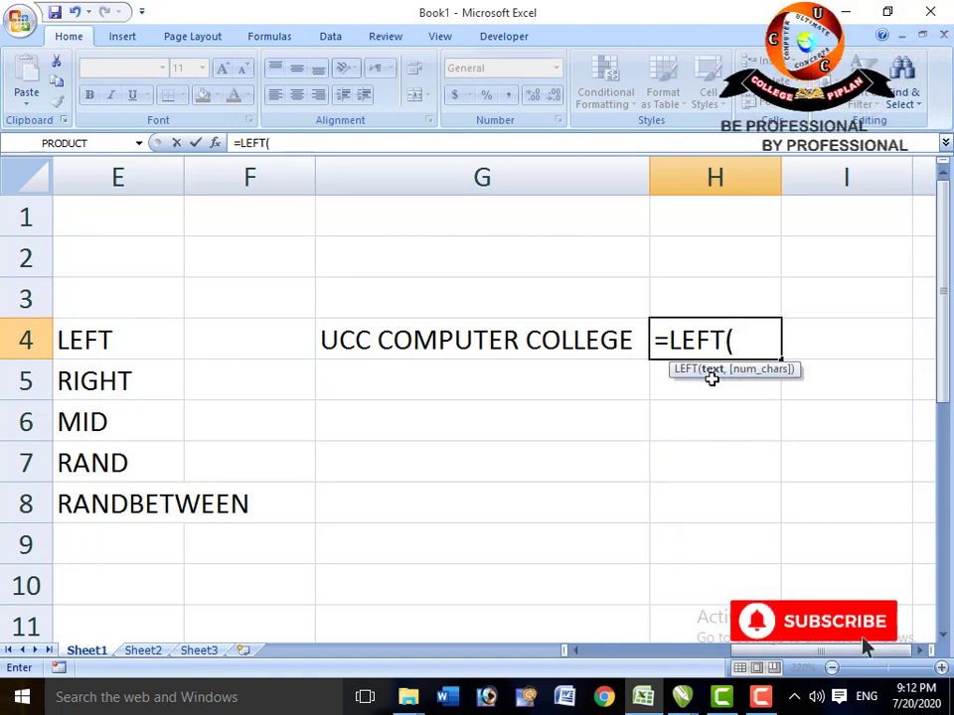
{"action": "left_click", "coordinate": [549, 340]}
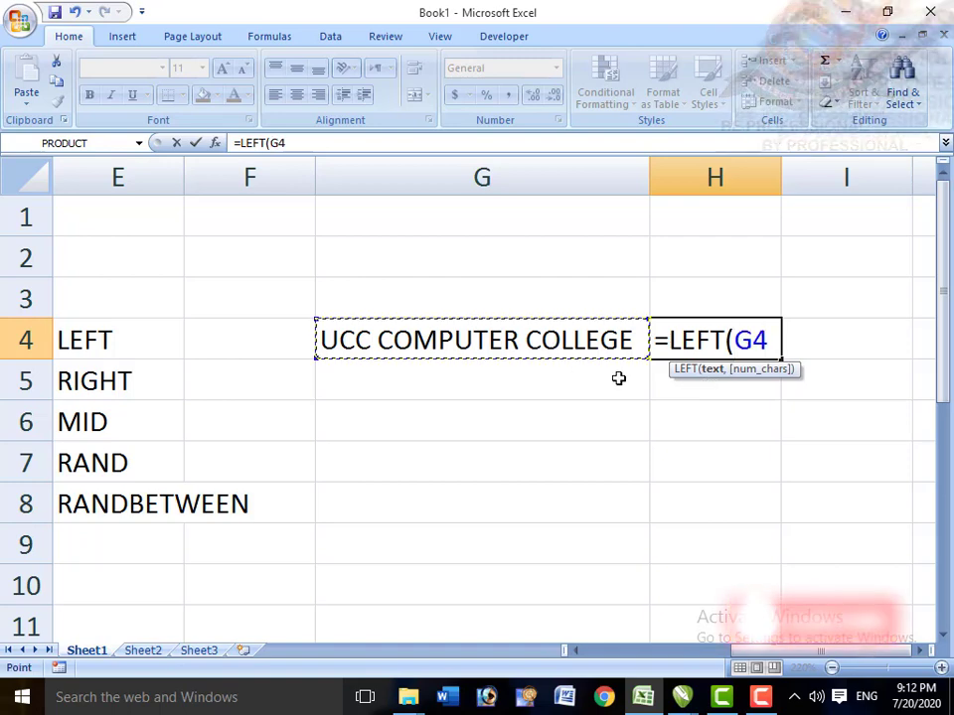
{"action": "type", "text": ","}
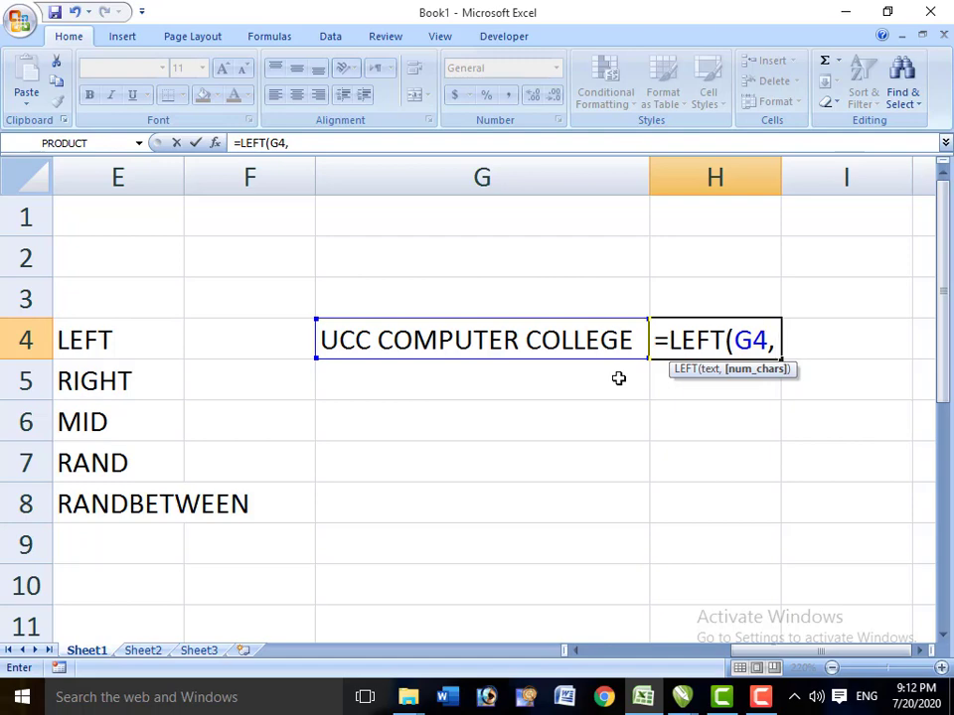
{"action": "type", "text": "3"}
{"action": "type", "text": ")"}
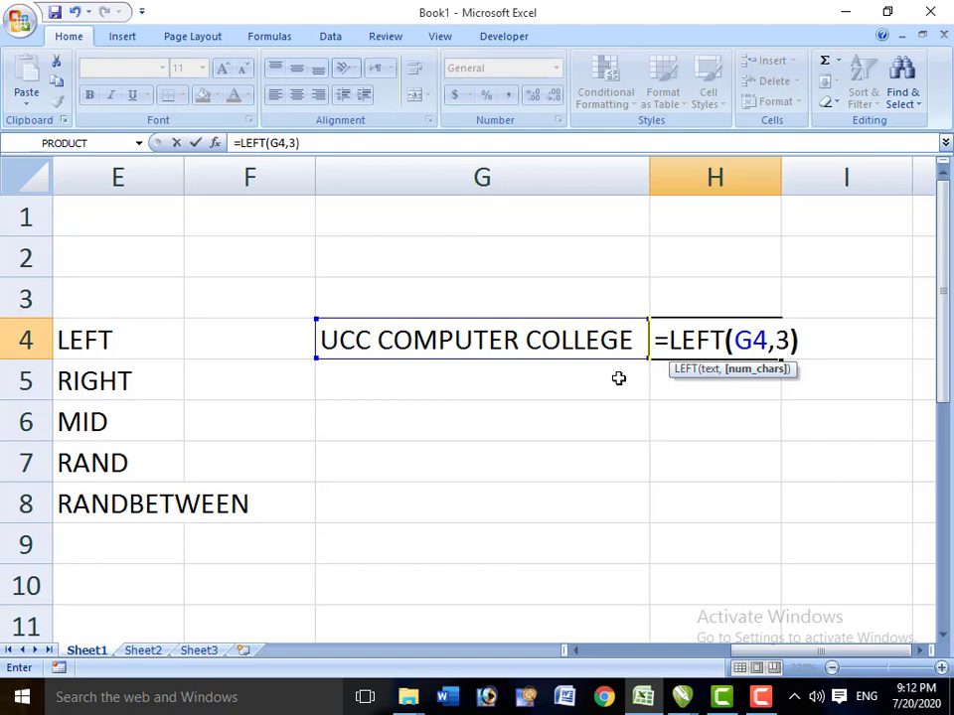
{"action": "key", "text": "Return"}
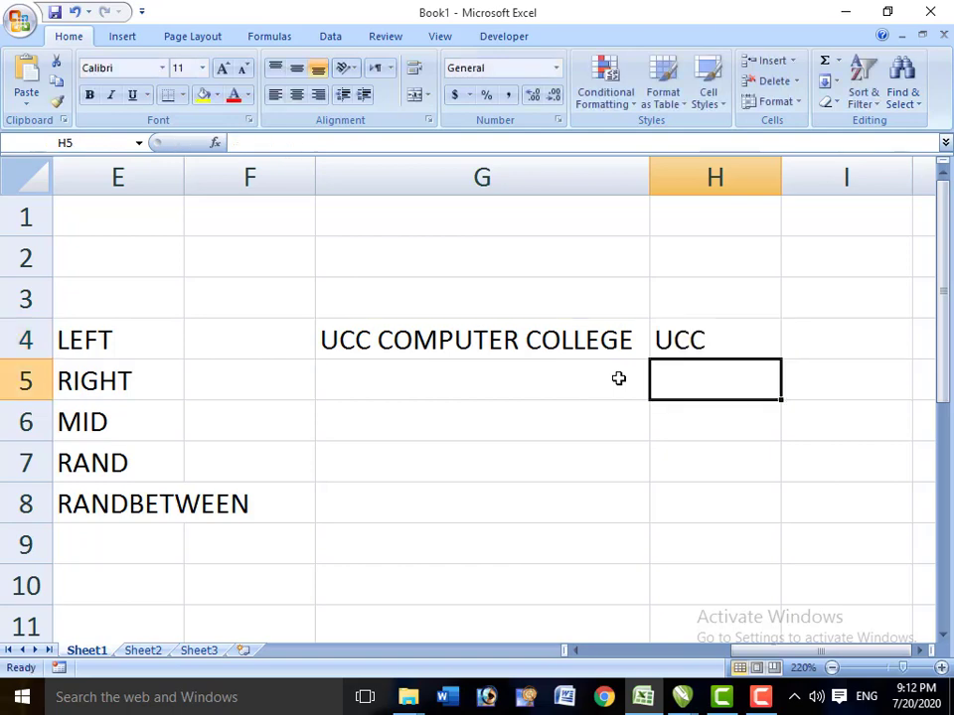
{"action": "key", "text": "Up"}
{"action": "key", "text": "Left"}
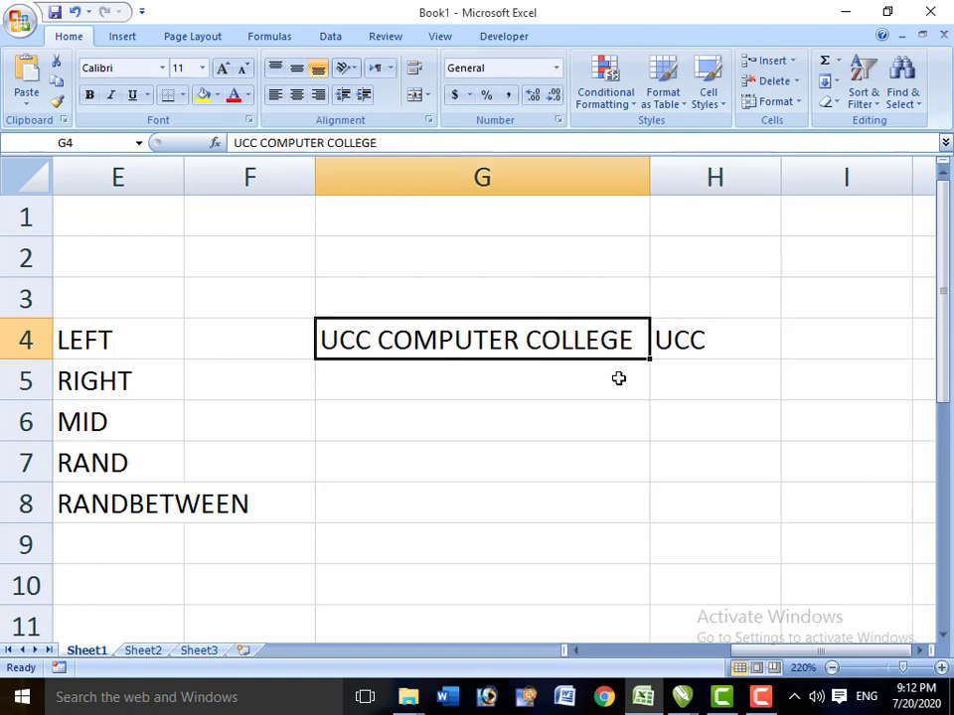
{"action": "key", "text": "Right"}
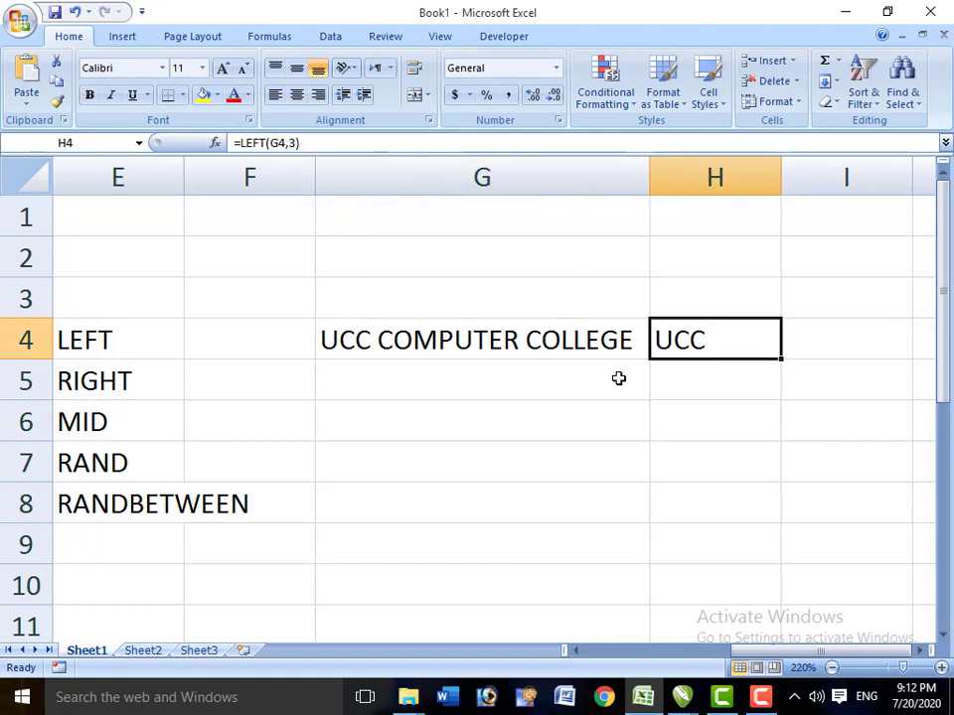
Change the LEFT character count in H4 to 4, then 5, showing UCC C
{"action": "key", "text": "F2"}
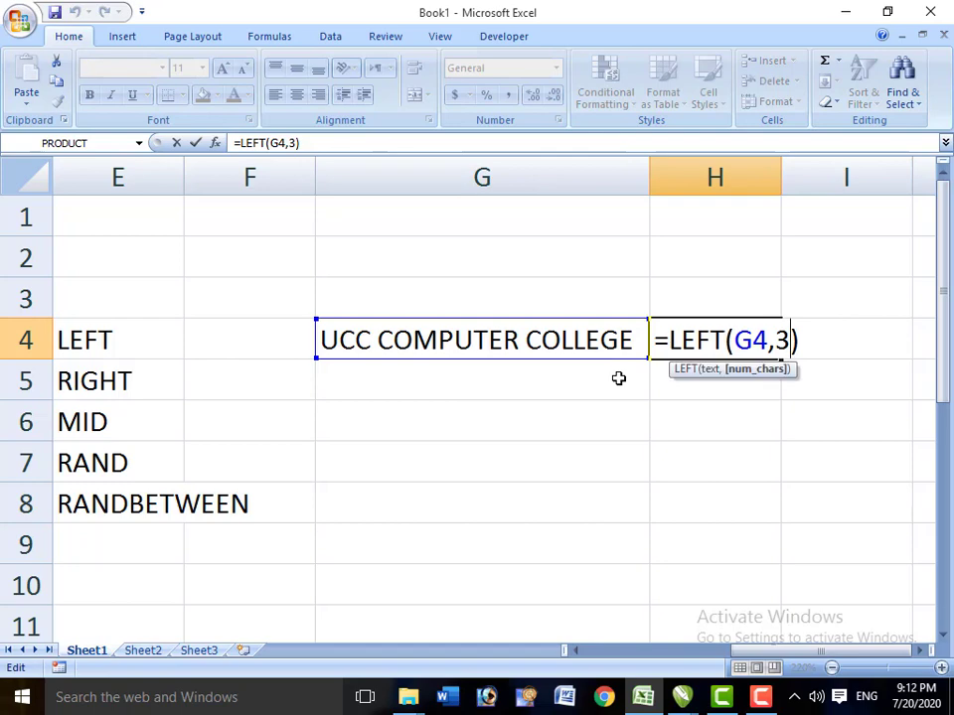
{"action": "key", "text": "BackSpace"}
{"action": "type", "text": "4"}
{"action": "key", "text": "Return"}
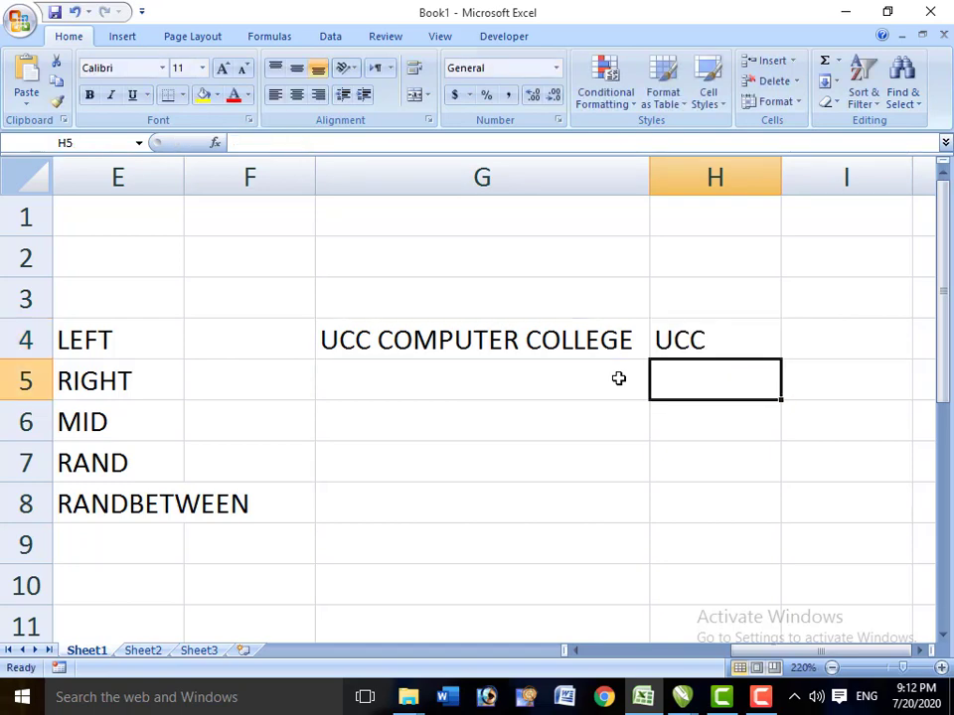
{"action": "key", "text": "Up"}
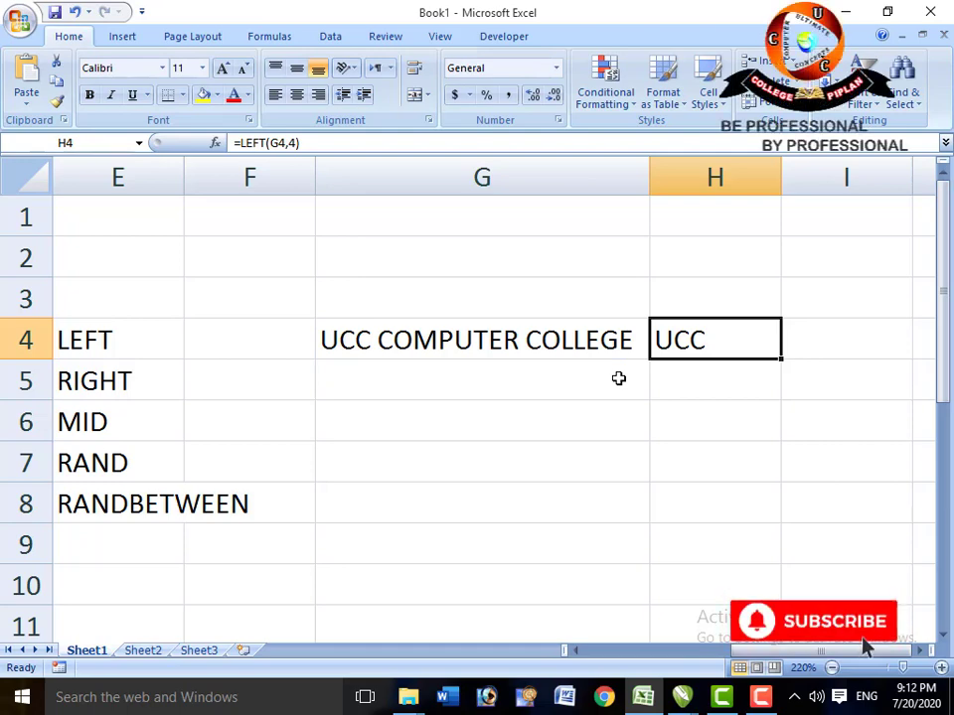
{"action": "key", "text": "F2"}
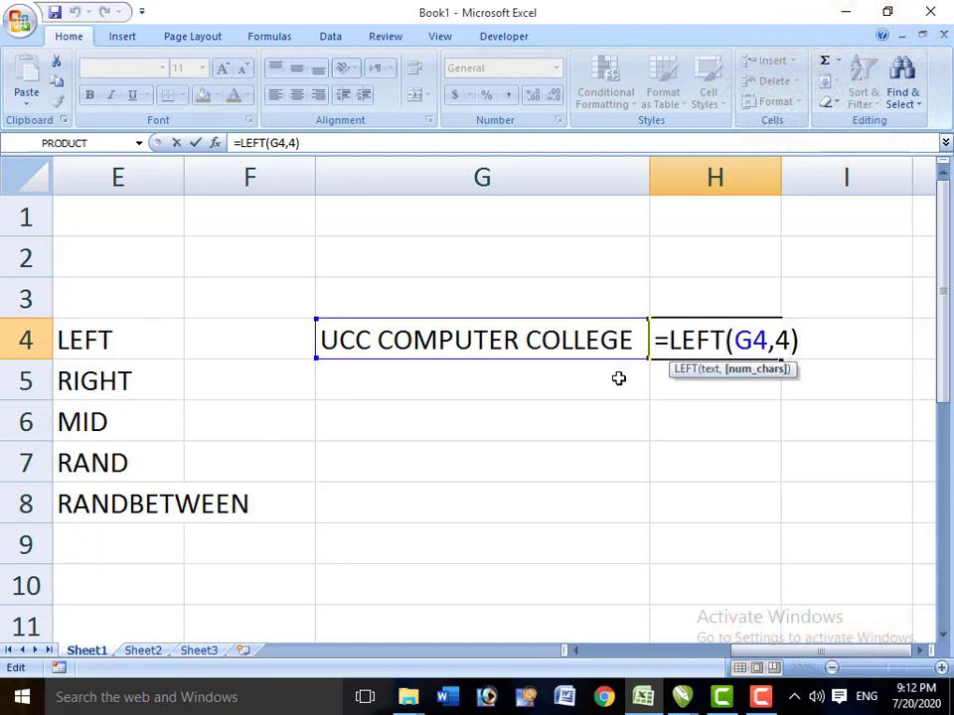
{"action": "key", "text": "BackSpace"}
{"action": "type", "text": "5"}
{"action": "key", "text": "Return"}
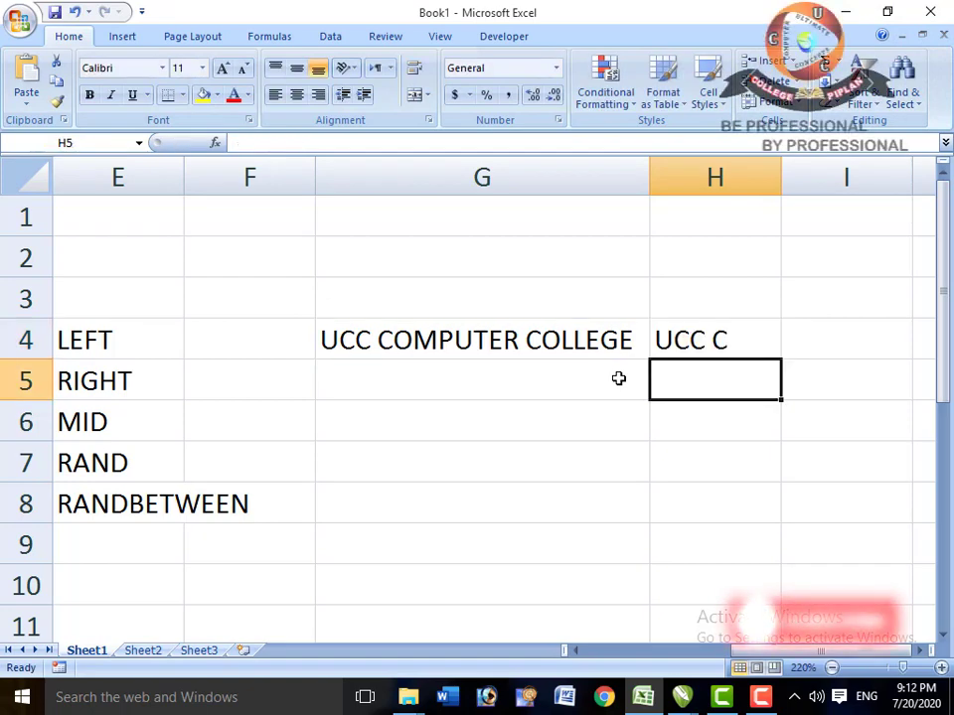
{"action": "key", "text": "Up"}
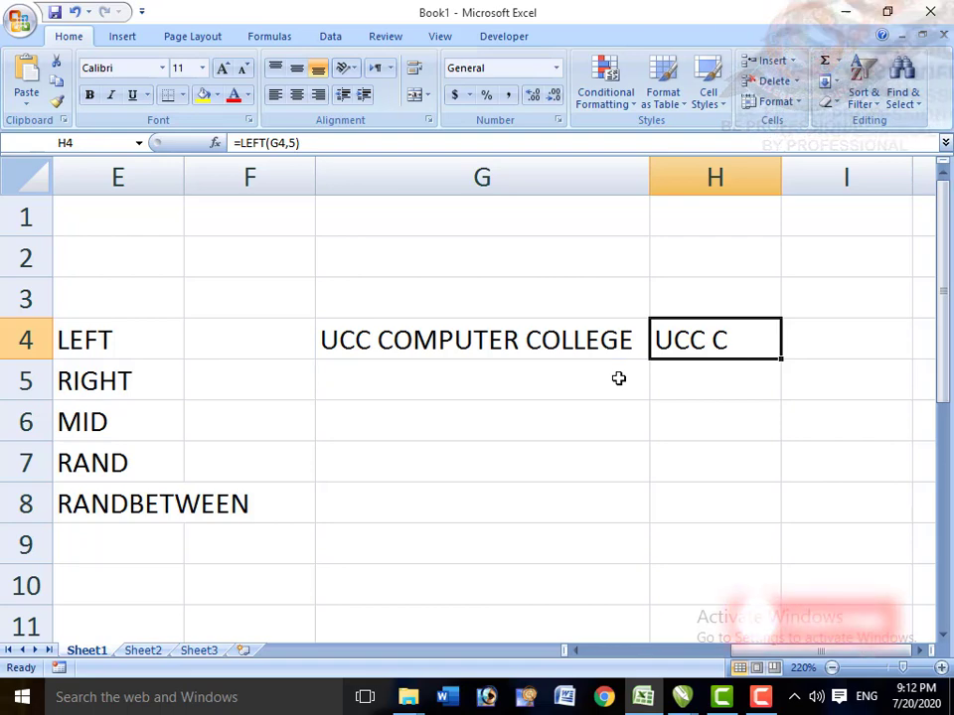
Fill UCC COMPUTER COLLEGE down from G4 into G5
{"action": "key", "text": "Left"}
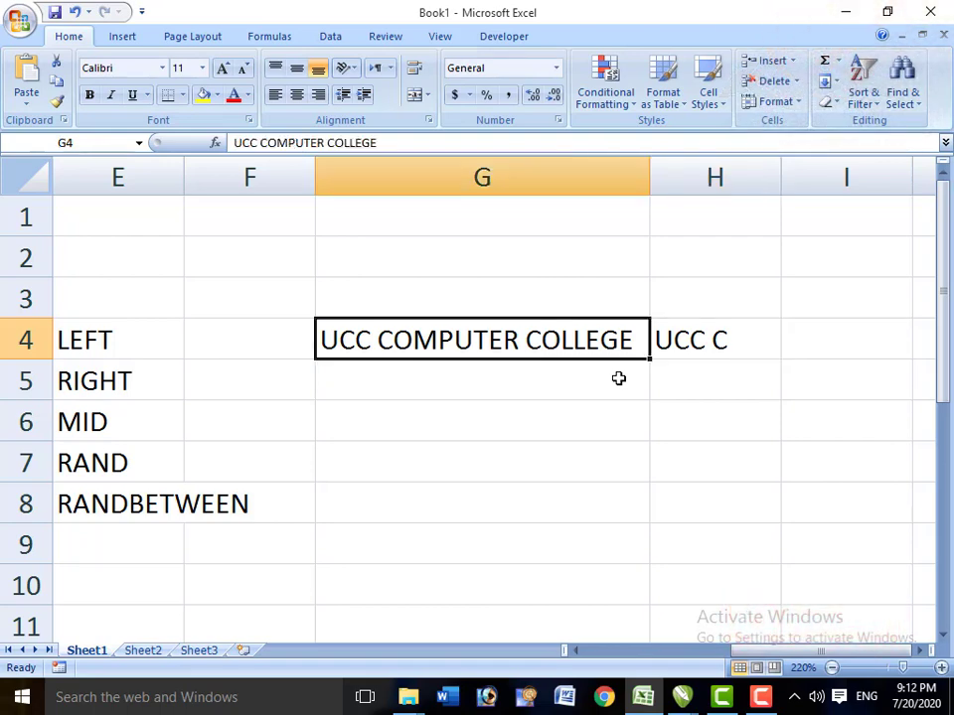
{"action": "left_click", "coordinate": [618, 378], "text": "shift"}
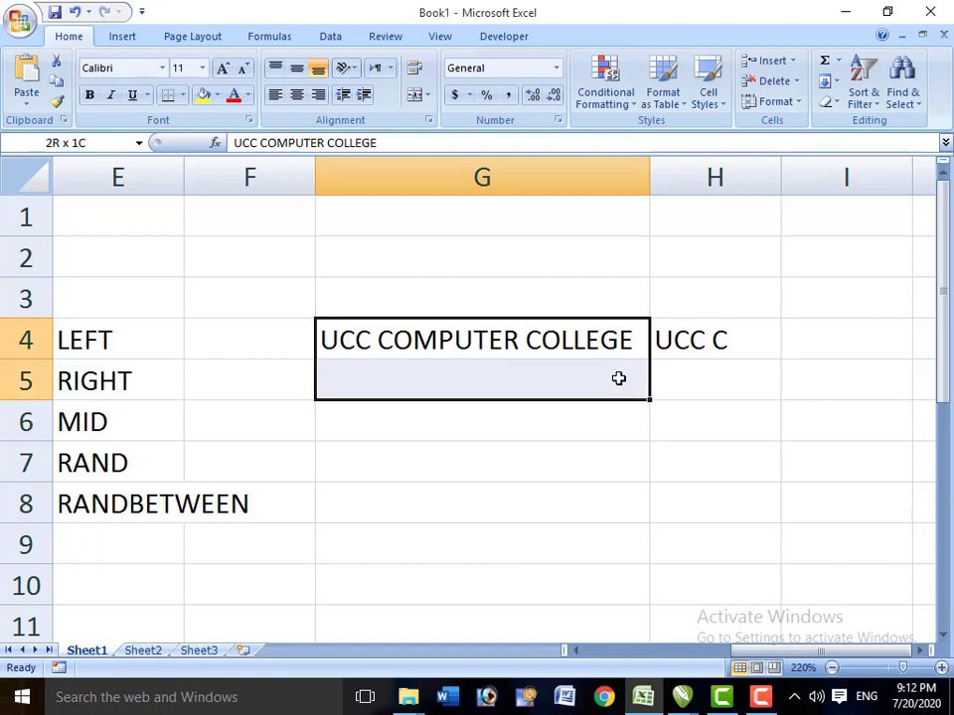
{"action": "key", "text": "ctrl+d"}
{"action": "key", "text": "Right"}
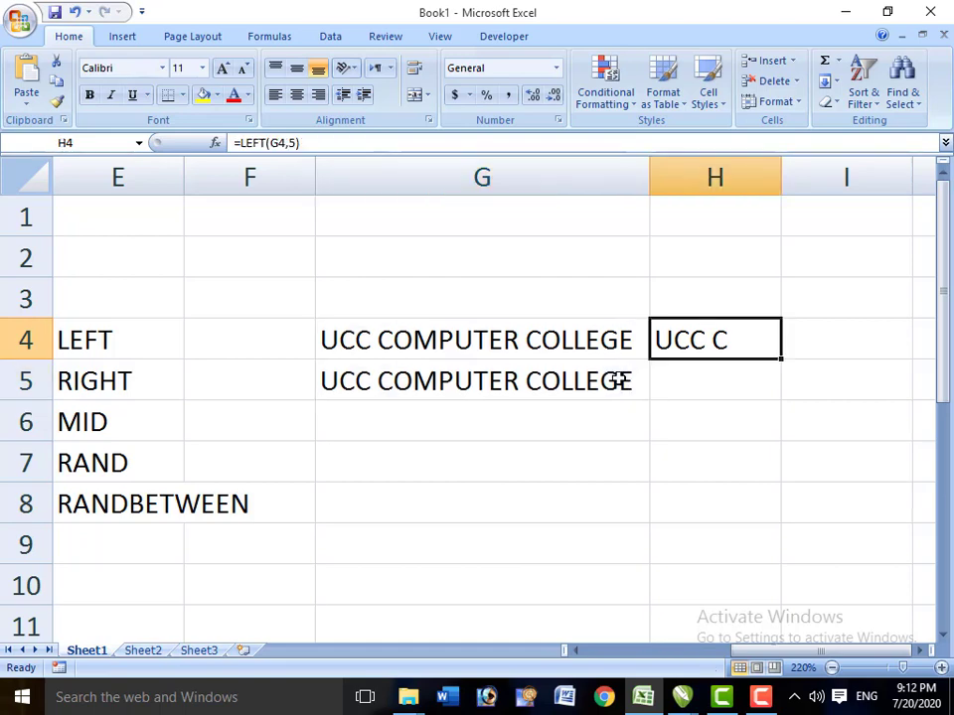
{"action": "key", "text": "Down"}
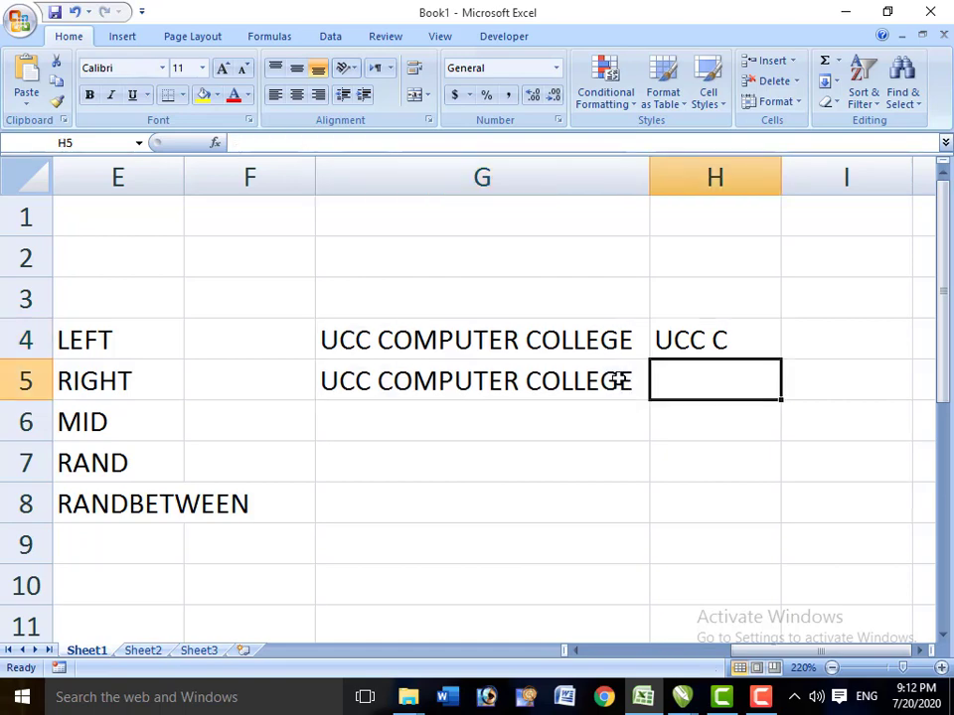
Enter =RIGHT(G5,5) in H5 so it returns LLEGE
{"action": "type", "text": "="}
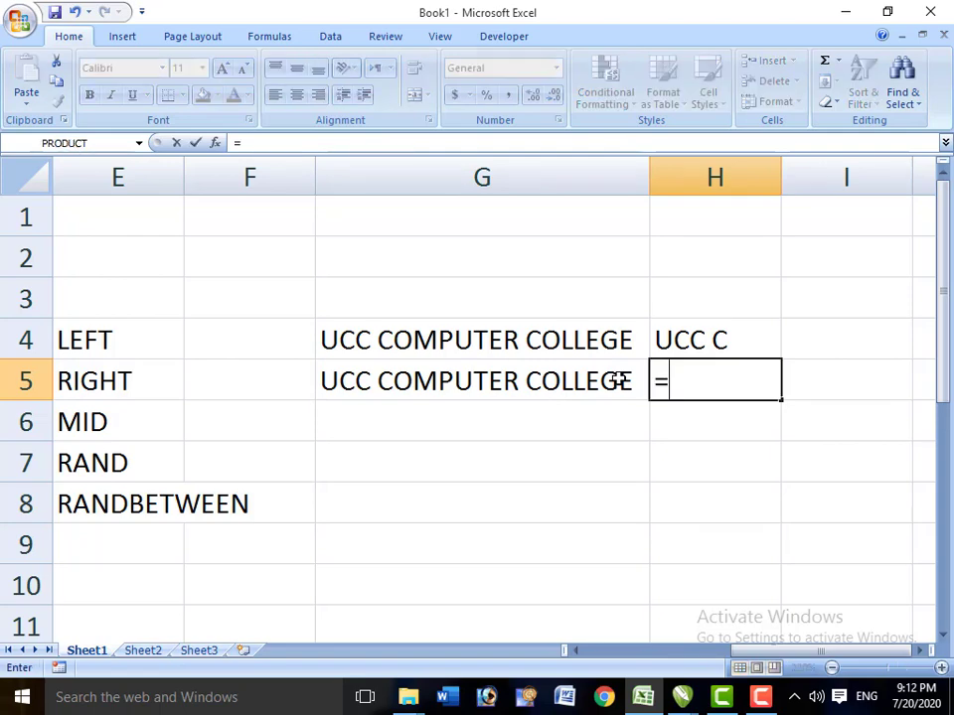
{"action": "type", "text": "RI"}
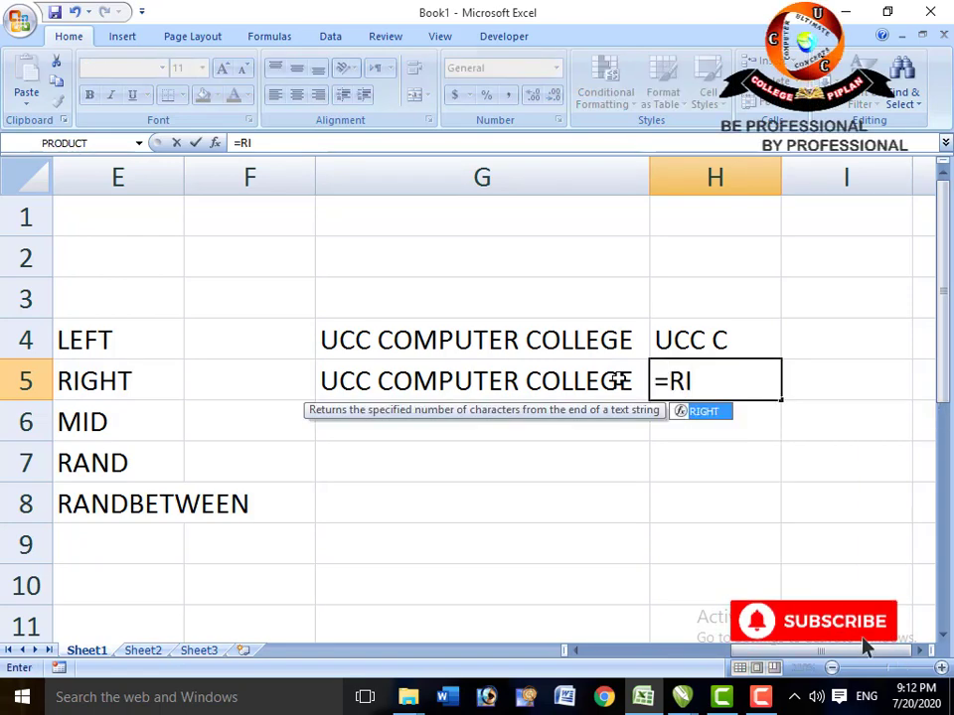
{"action": "type", "text": "GHT("}
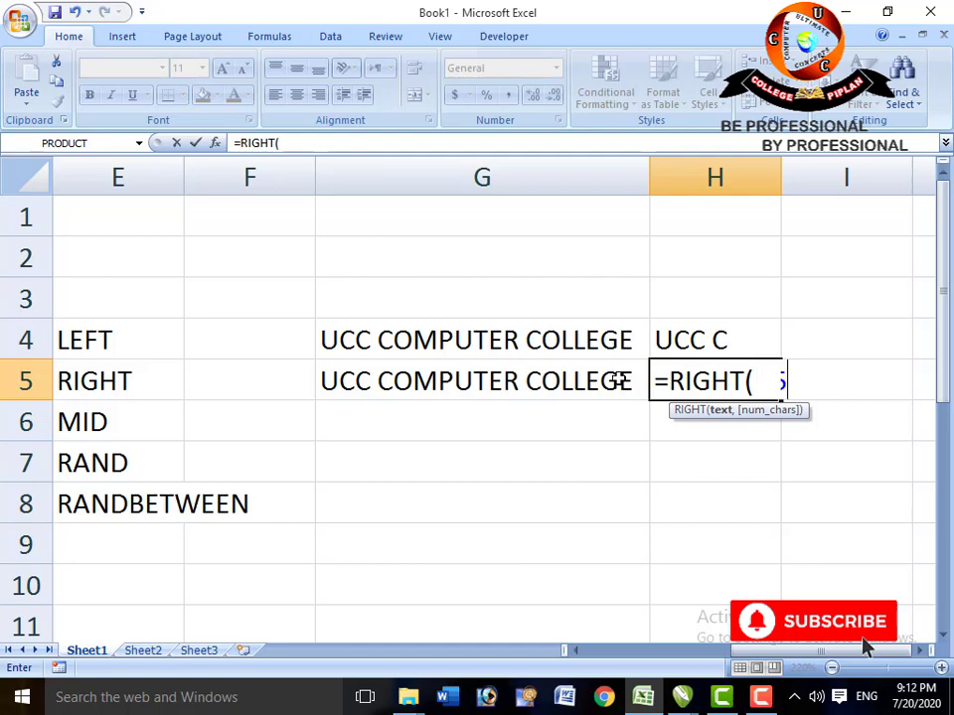
{"action": "left_click", "coordinate": [618, 380]}
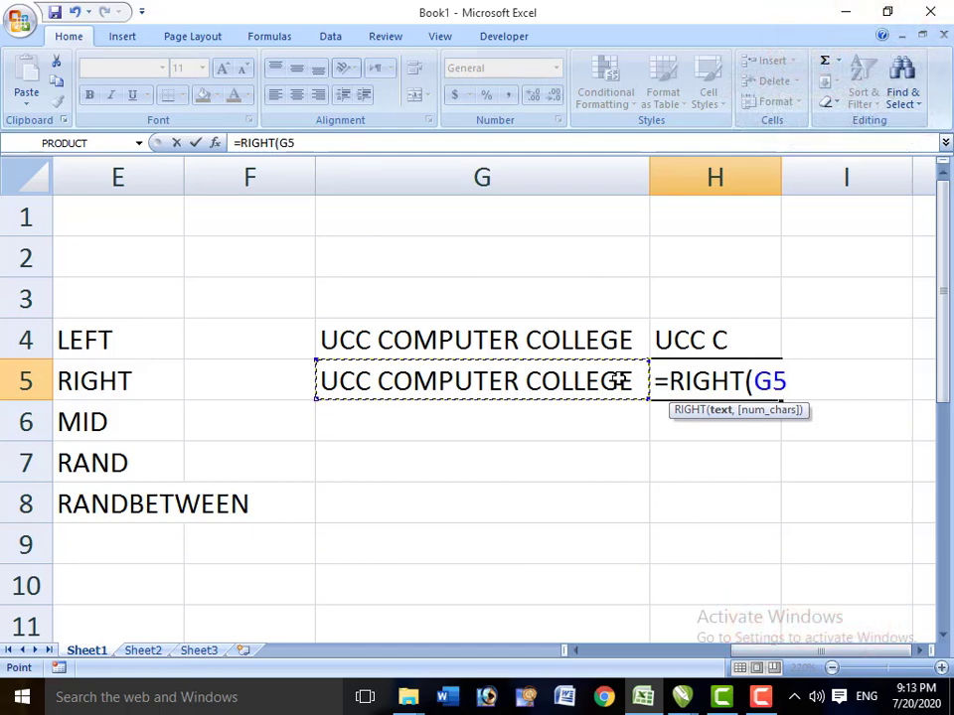
{"action": "type", "text": ","}
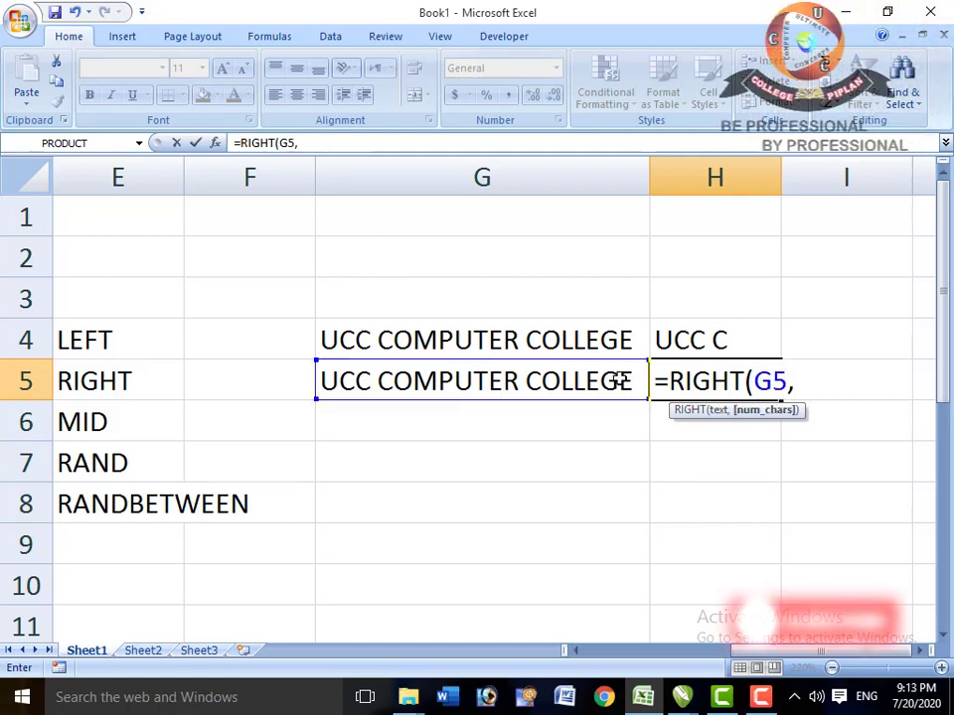
{"action": "type", "text": "5"}
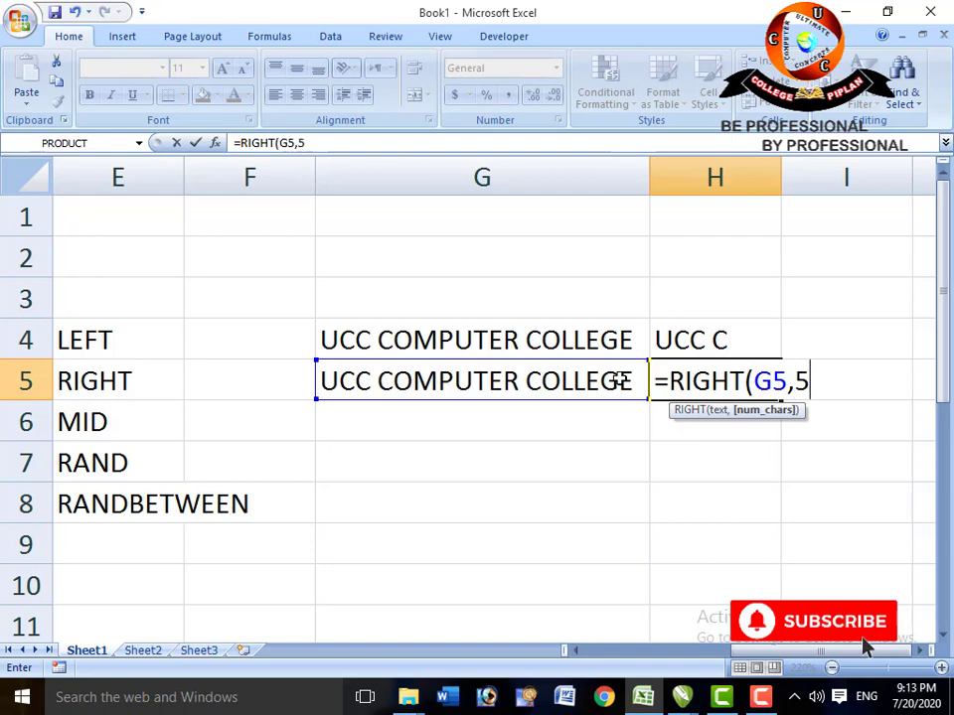
{"action": "type", "text": ")"}
{"action": "key", "text": "Return"}
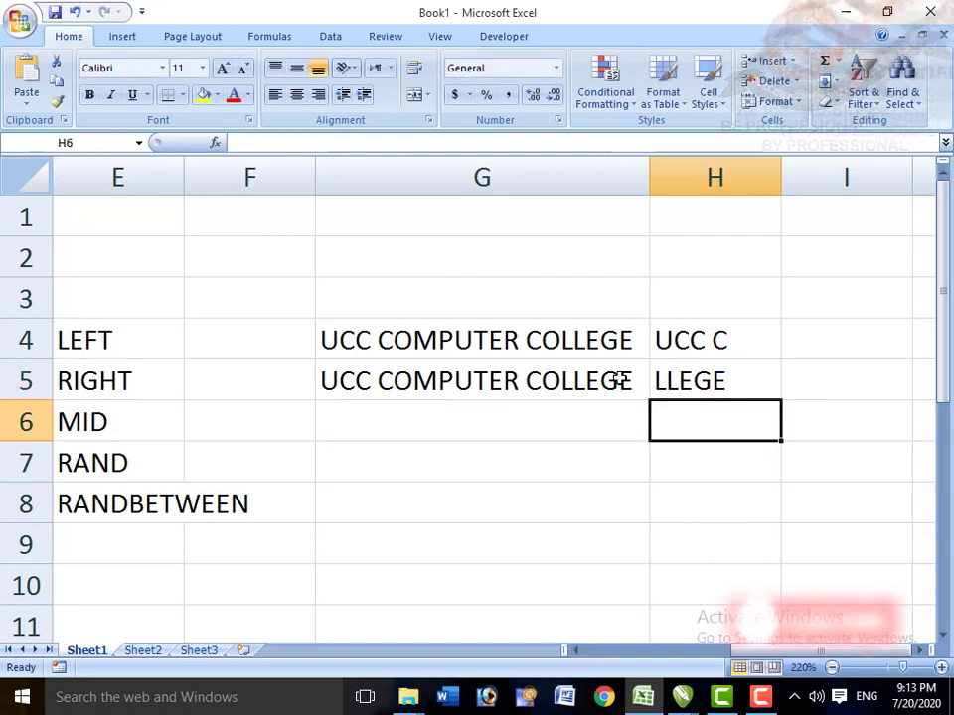
{"action": "key", "text": "Up"}
{"action": "left_click", "coordinate": [619, 380]}
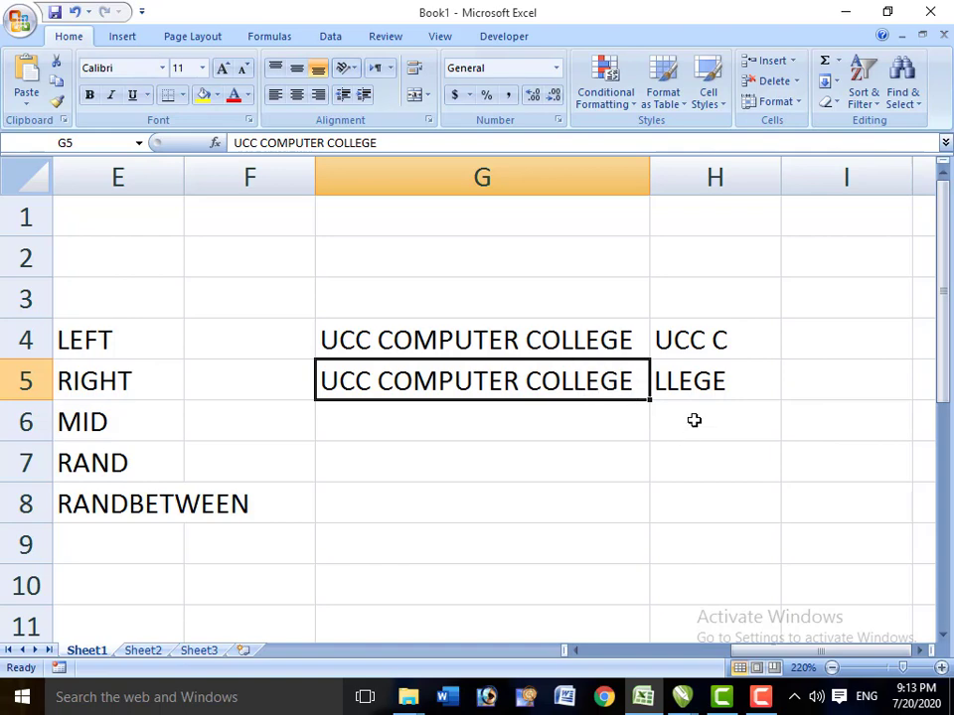
Fill the sample text from G5 down into G6 and begin a MID formula in H6
{"action": "key", "text": "Return"}
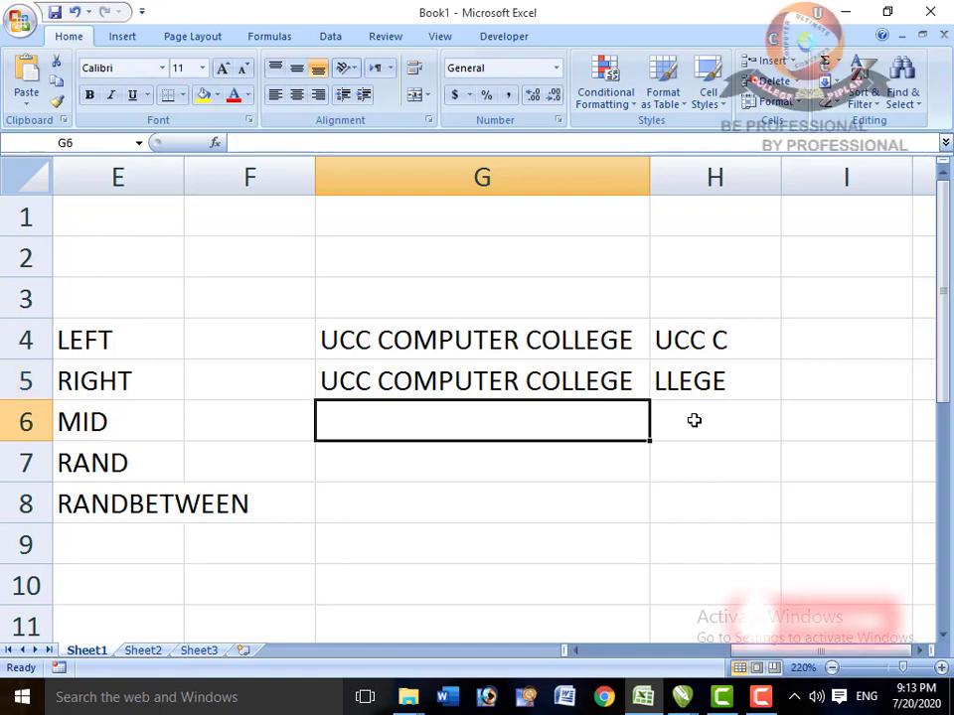
{"action": "left_click", "coordinate": [694, 420]}
{"action": "key", "text": "Left"}
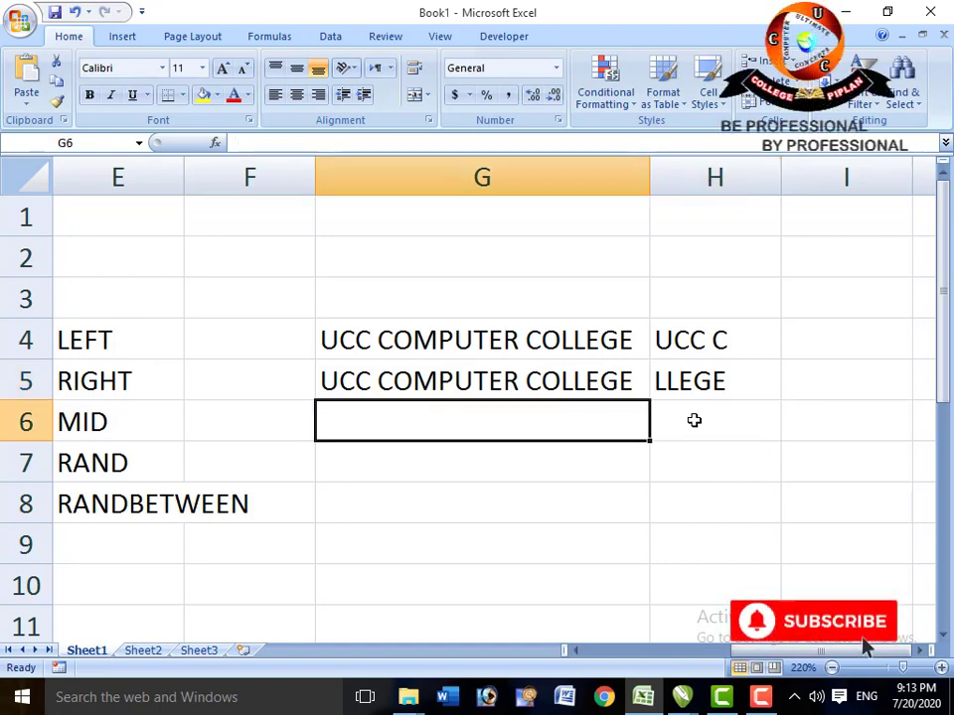
{"action": "key", "text": "Up"}
{"action": "key", "text": "shift+Down"}
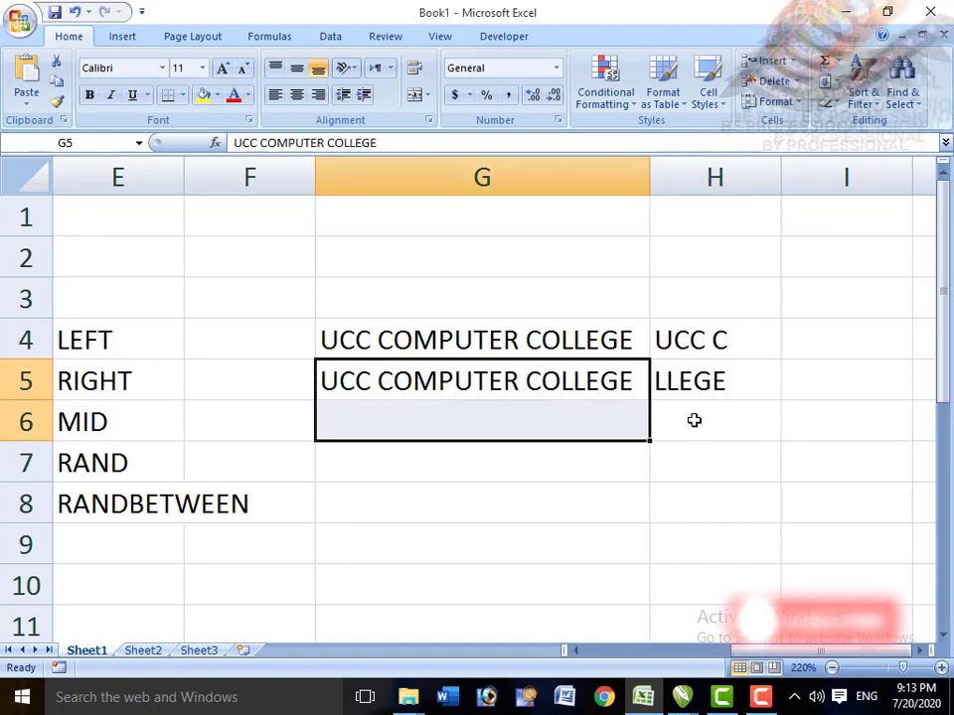
{"action": "key", "text": "ctrl+d"}
{"action": "key", "text": "Right"}
{"action": "key", "text": "Up"}
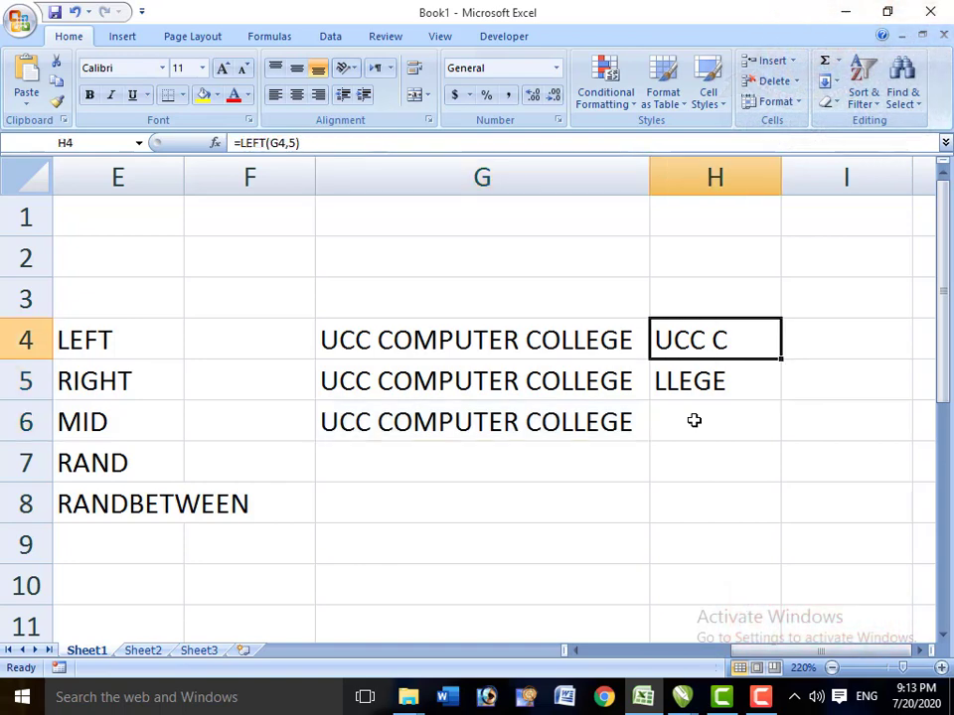
{"action": "key", "text": "Down"}
{"action": "key", "text": "Down"}
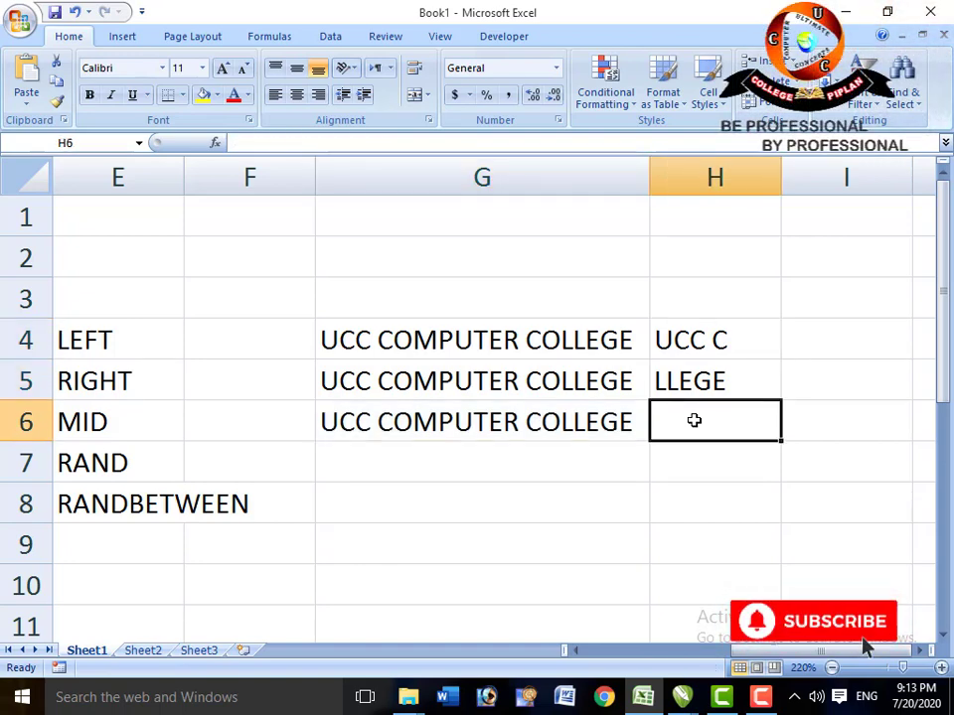
{"action": "type", "text": "=MID("}
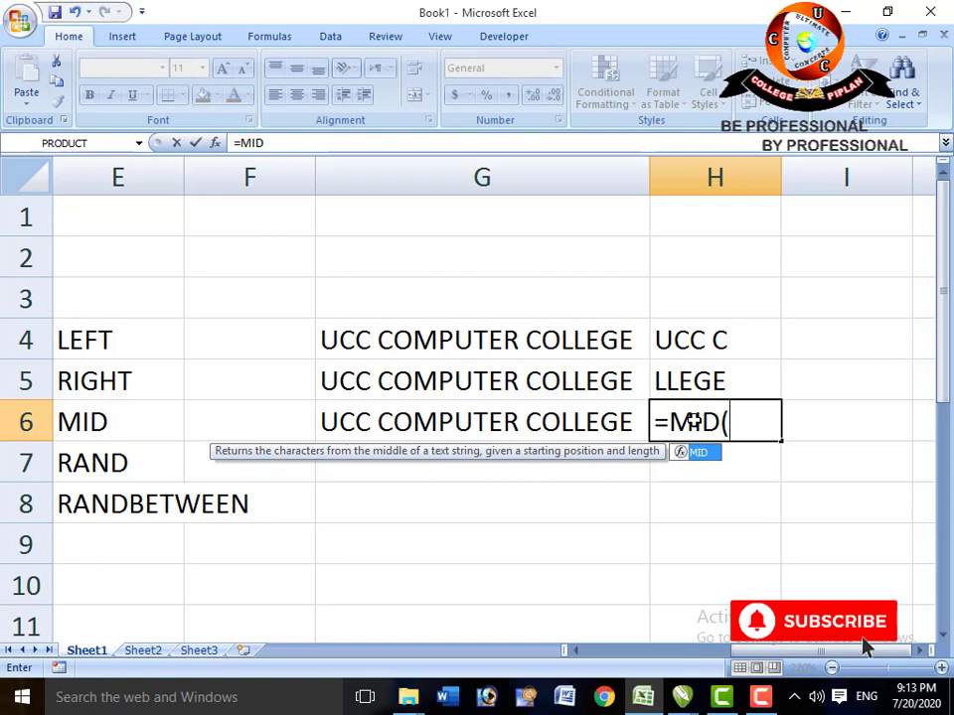
Complete H6 as =MID(G6,5,5), adding the missing argument, so it shows COMPU
{"action": "key", "text": "Left"}
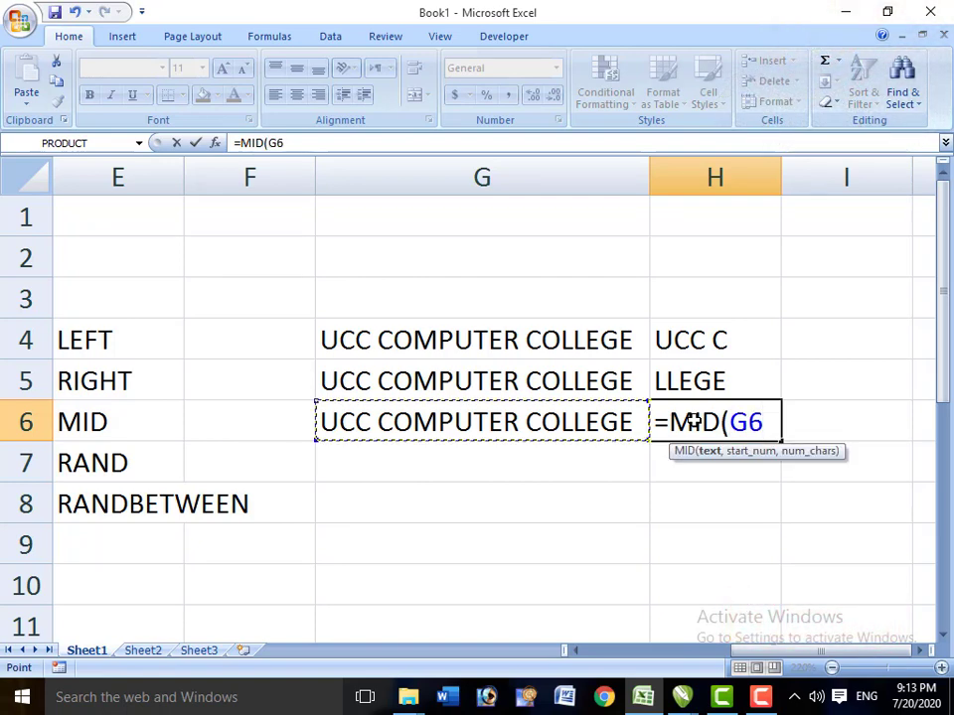
{"action": "type", "text": ",5"}
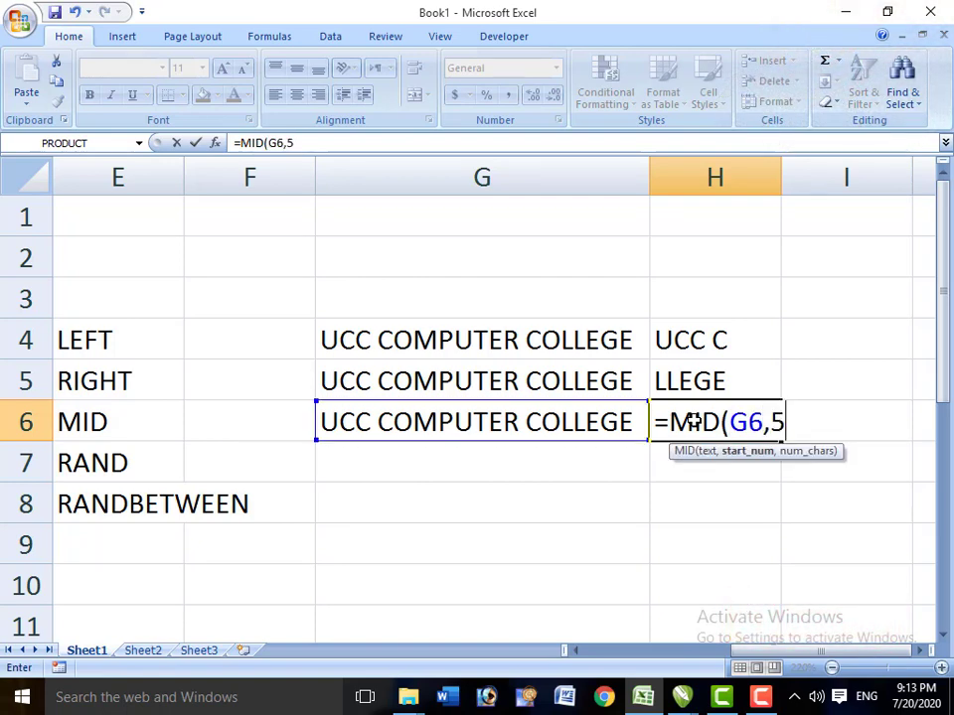
{"action": "type", "text": ")"}
{"action": "key", "text": "Return"}
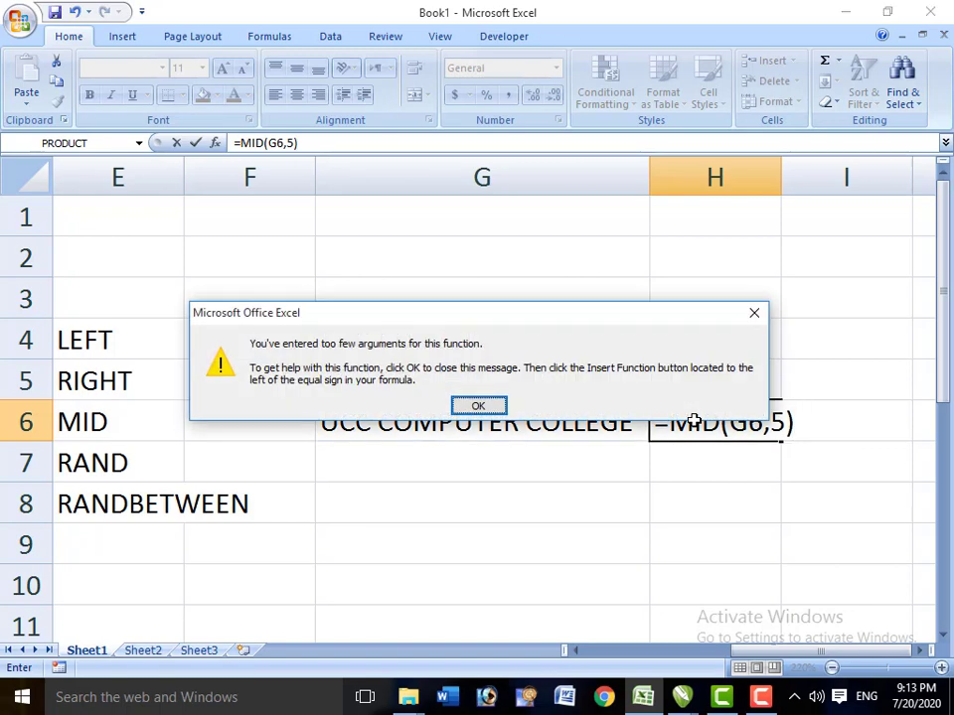
{"action": "key", "text": "Return"}
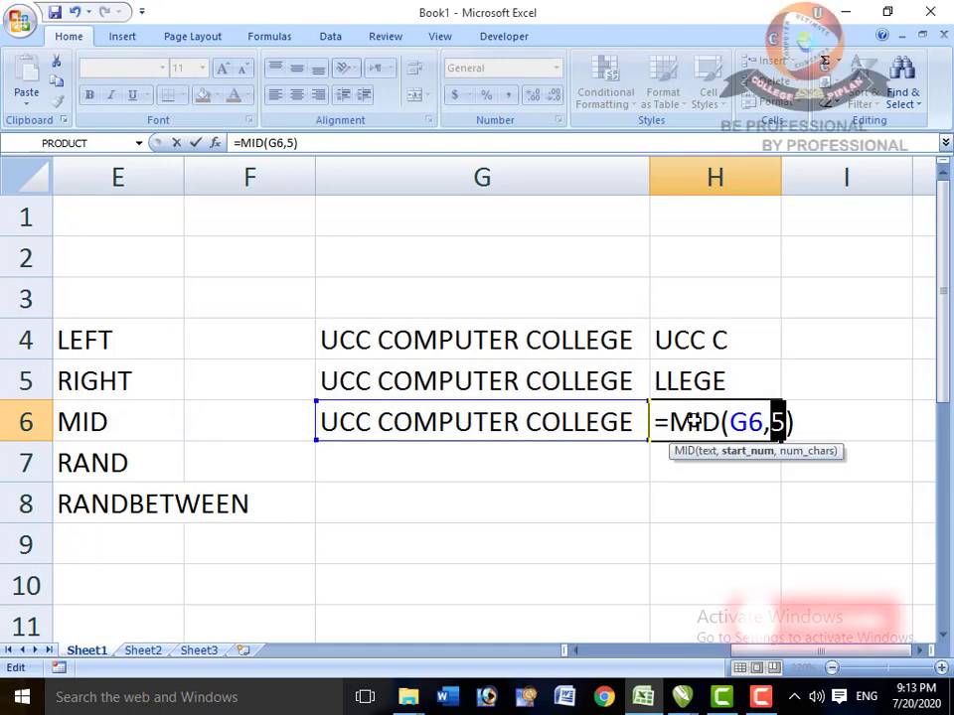
{"action": "key", "text": "Right"}
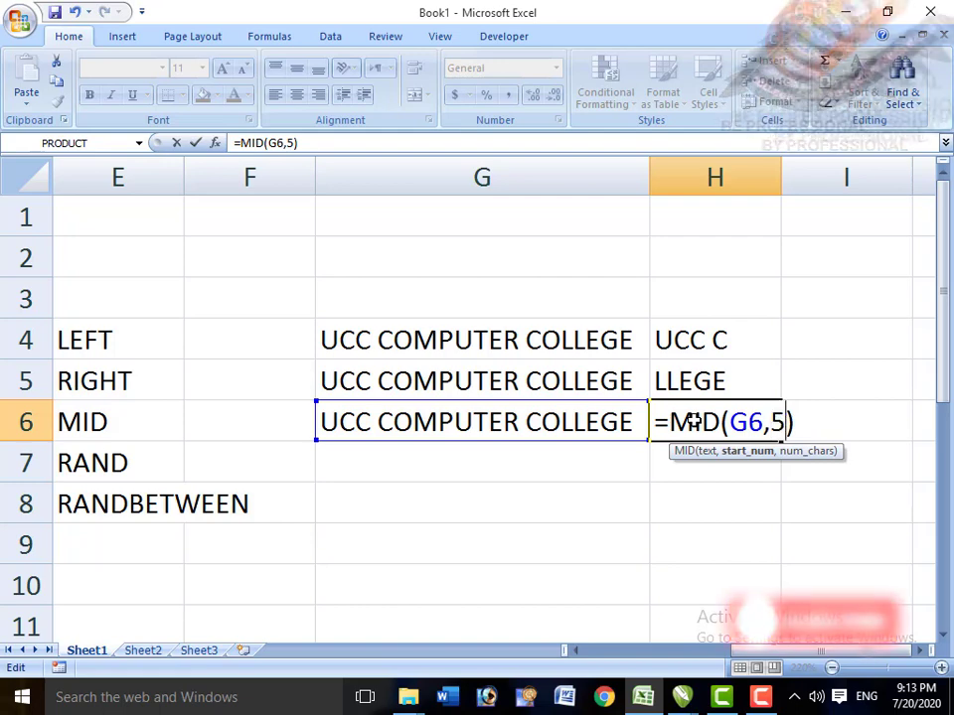
{"action": "type", "text": ","}
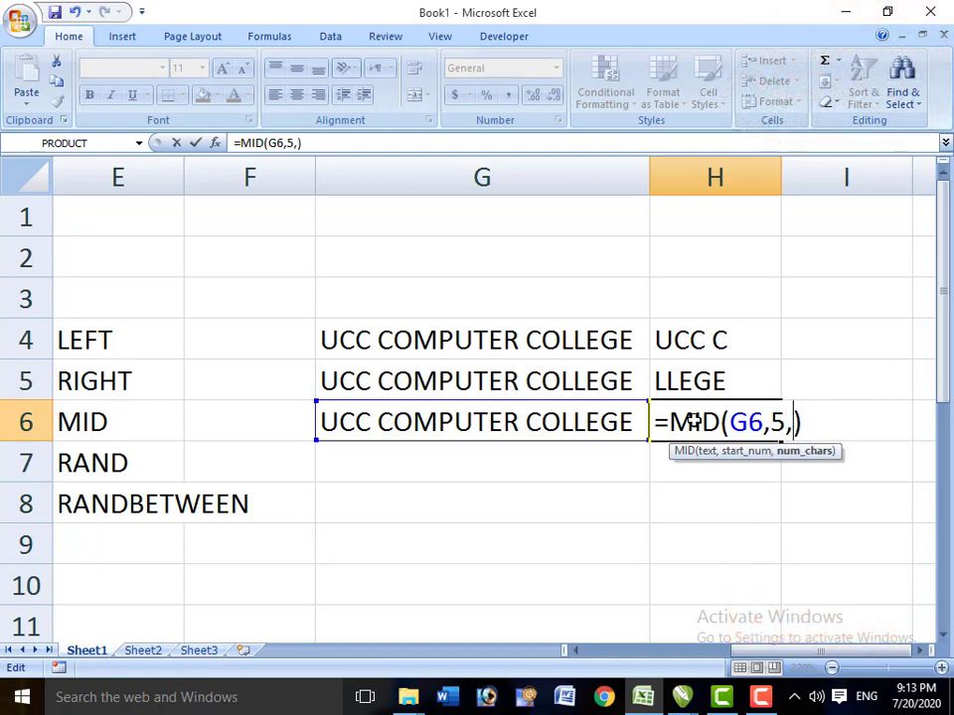
{"action": "type", "text": "5"}
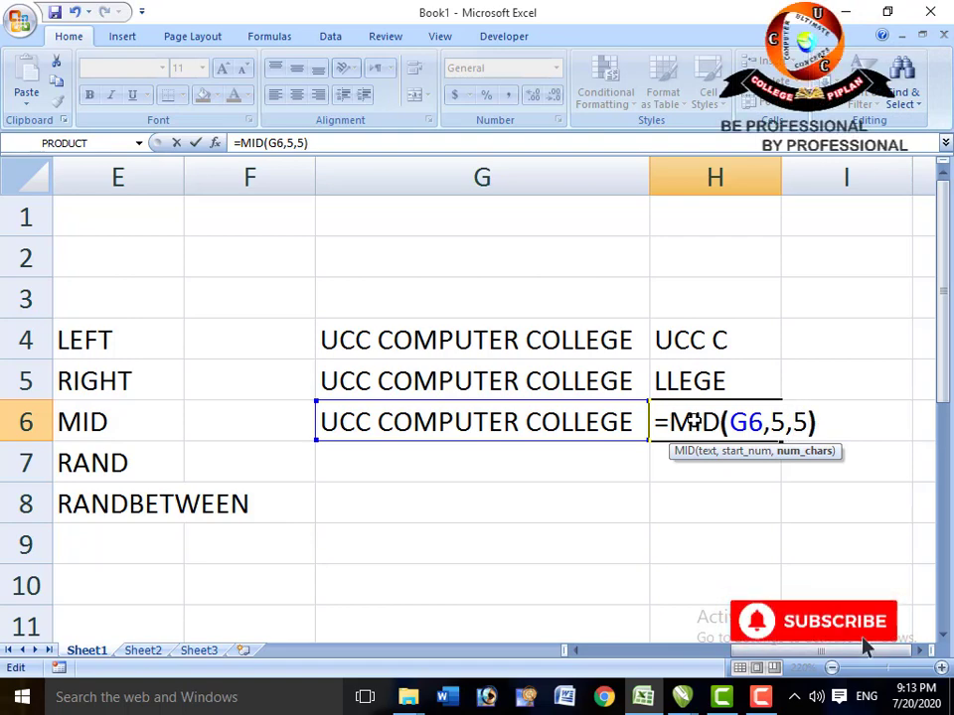
{"action": "key", "text": "Return"}
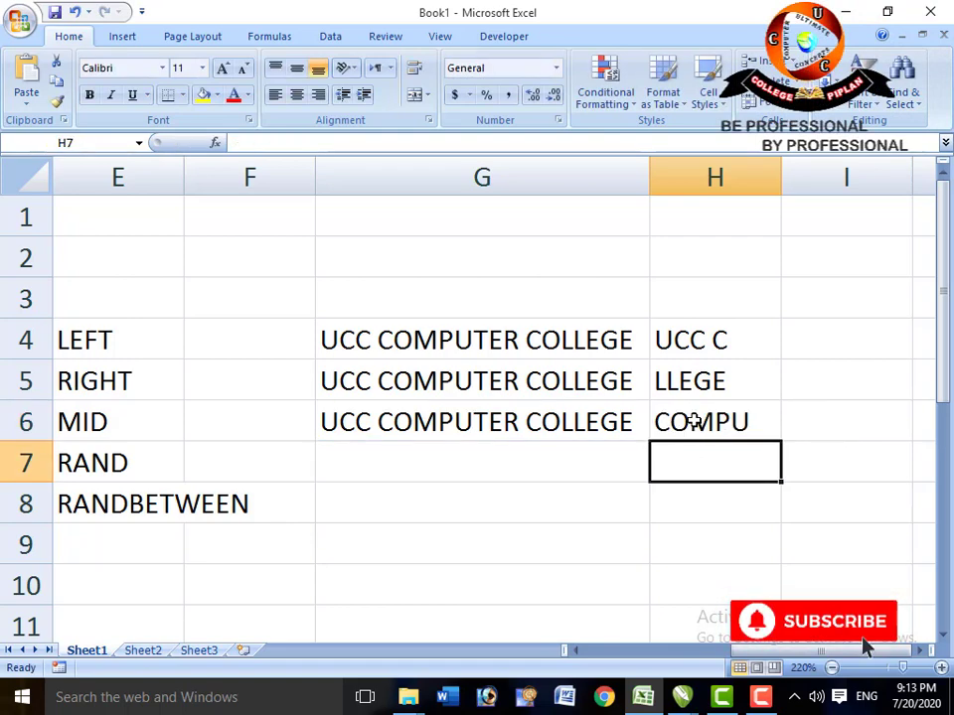
{"action": "left_click", "coordinate": [693, 422]}
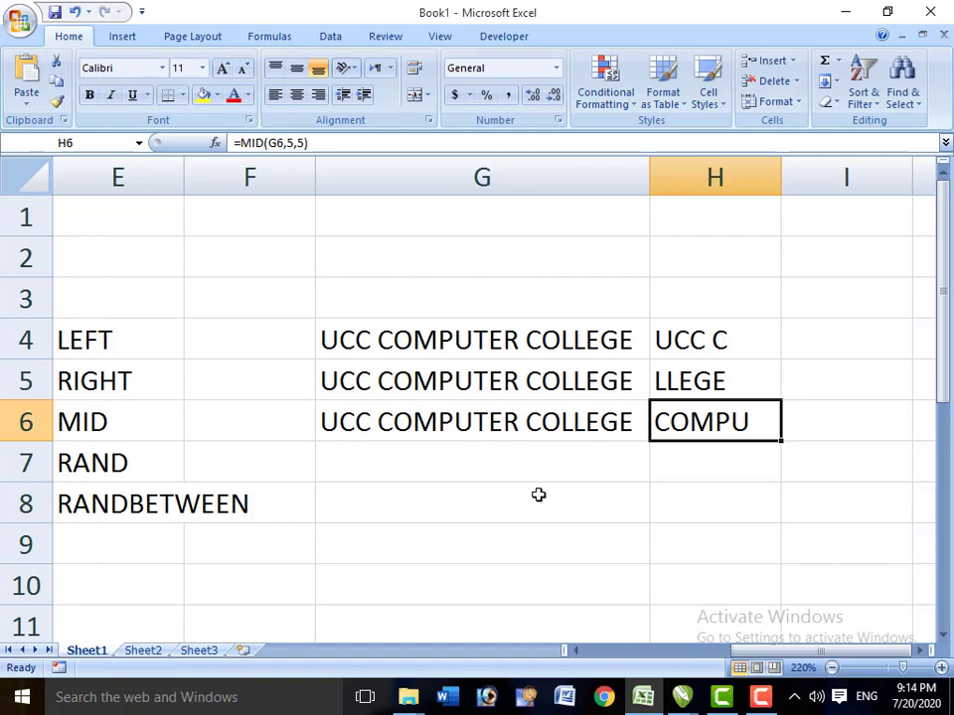
{"action": "key", "text": "Down"}
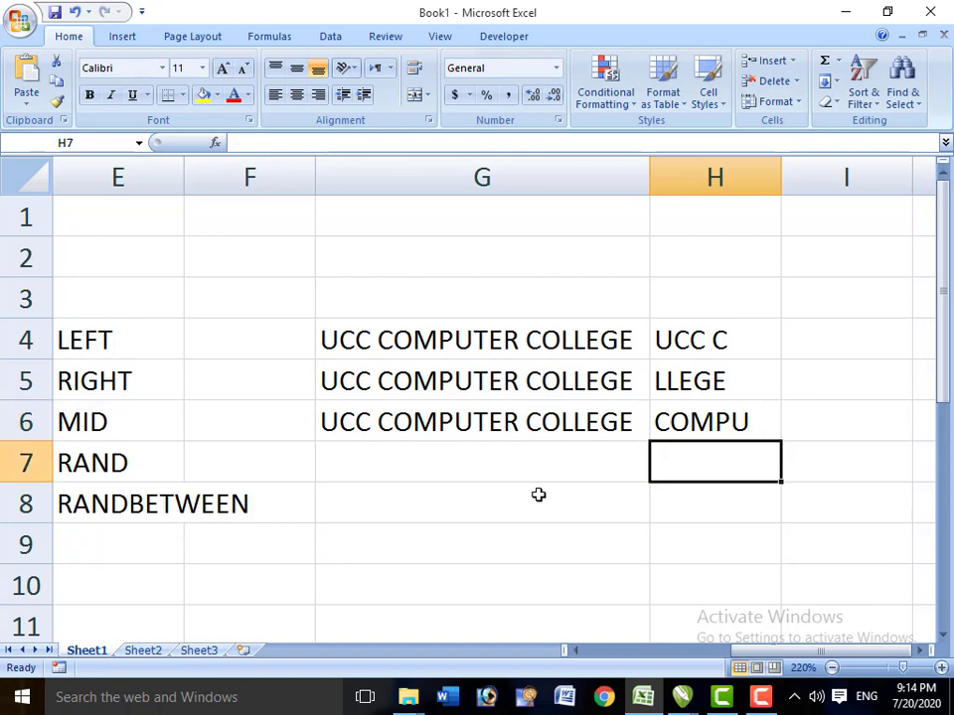
{"action": "key", "text": "Left"}
{"action": "key", "text": "Left"}
{"action": "key", "text": "Left"}
{"action": "key", "text": "Left"}
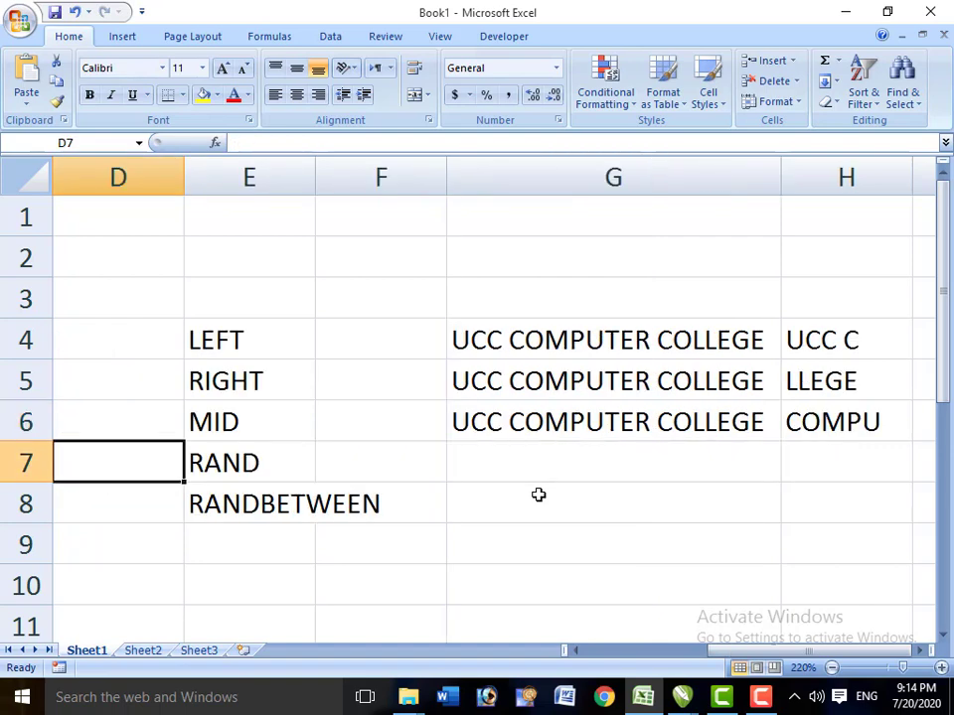
{"action": "key", "text": "Right"}
{"action": "key", "text": "Down"}
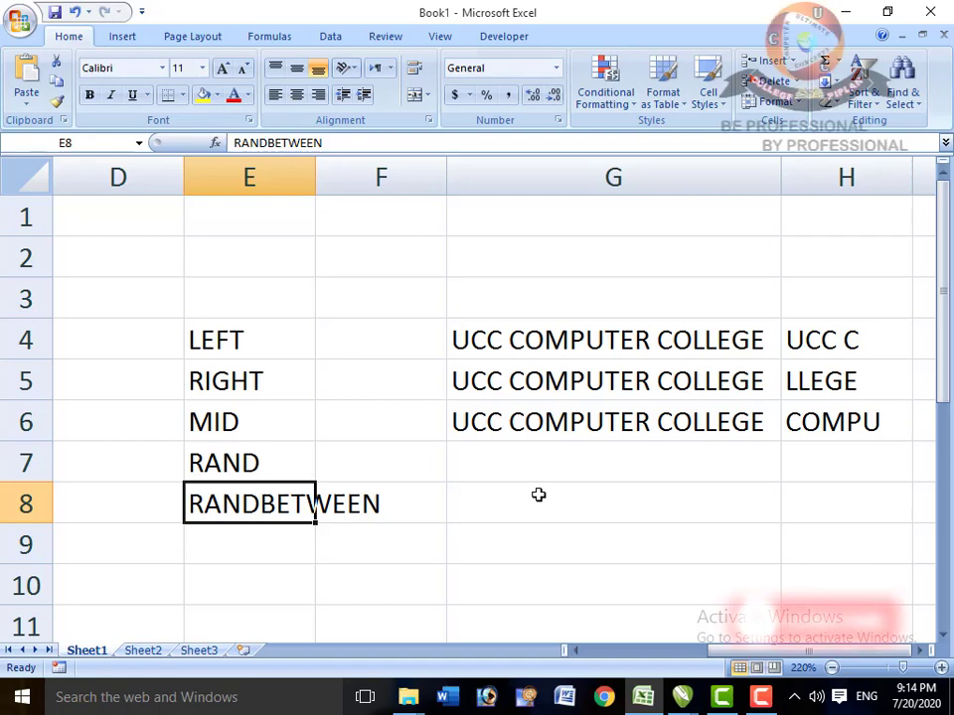
{"action": "key", "text": "Up"}
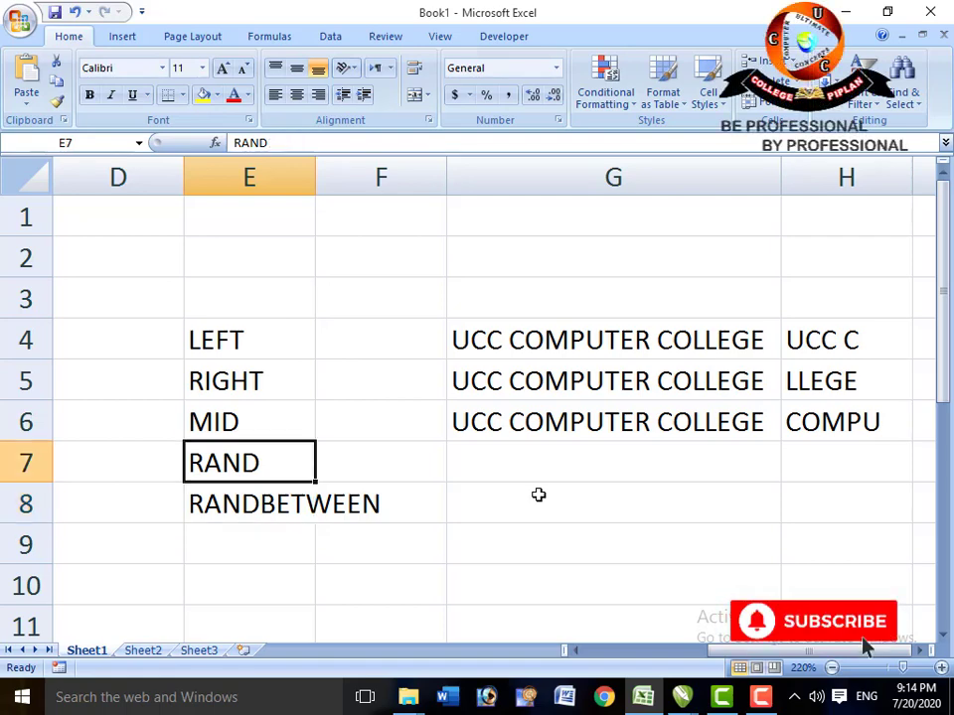
{"action": "key", "text": "Right"}
{"action": "key", "text": "Right"}
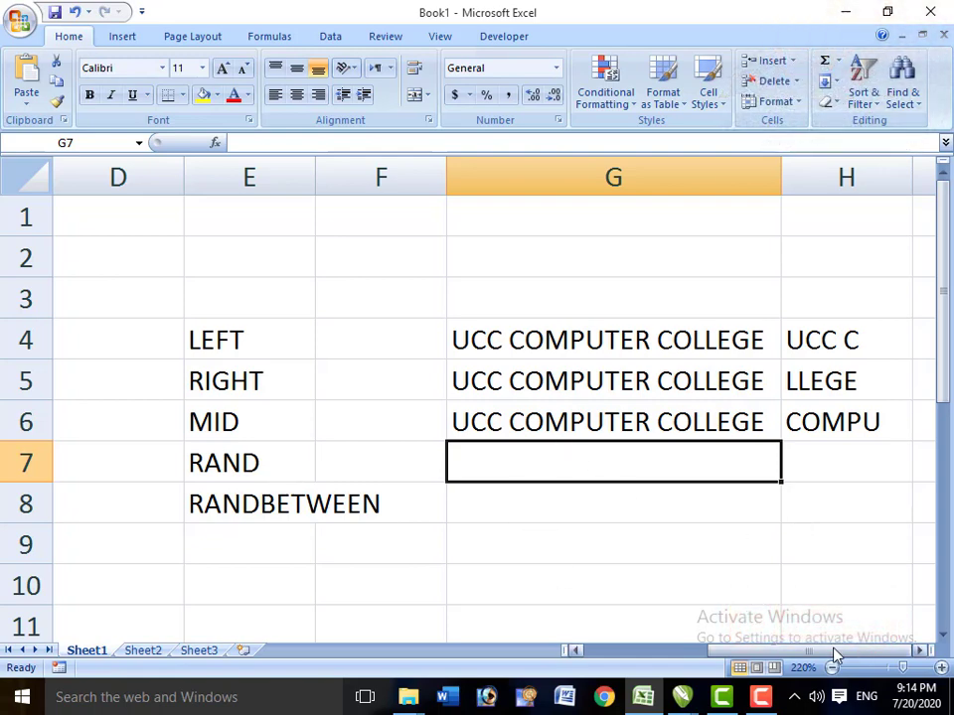
Enter =RAND() in G7, producing the random value 0.376517804
{"action": "type", "text": "="}
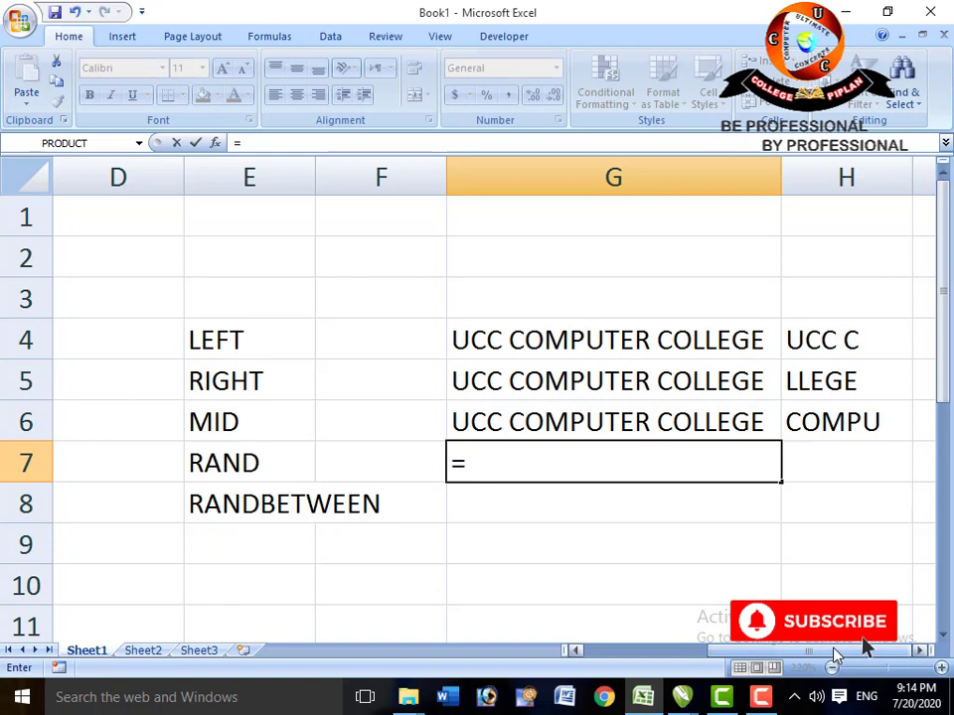
{"action": "type", "text": "RAND"}
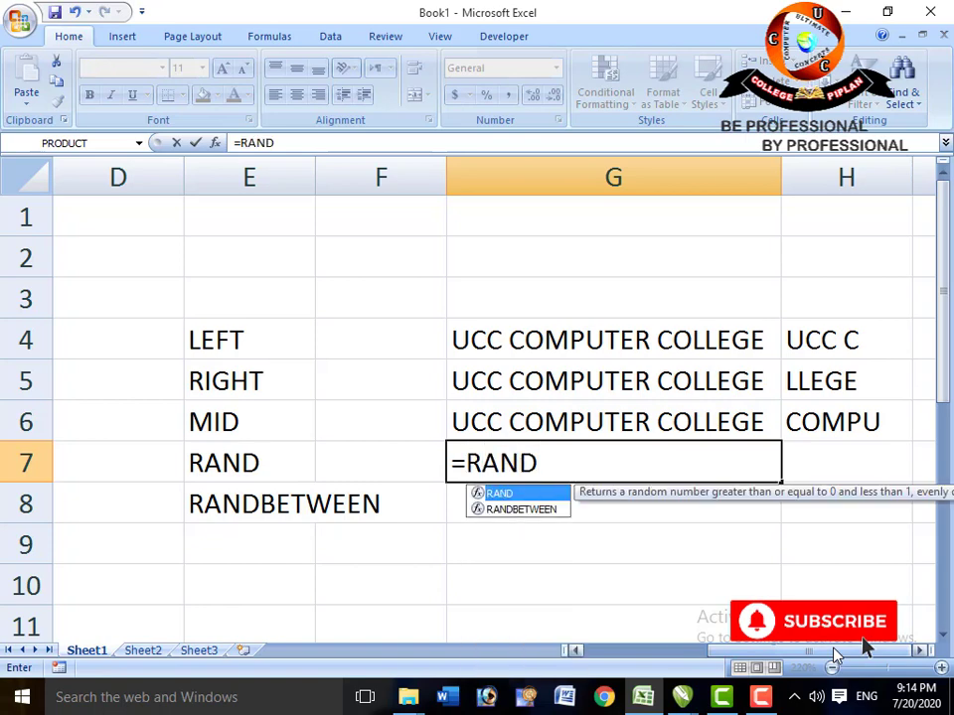
{"action": "type", "text": "()"}
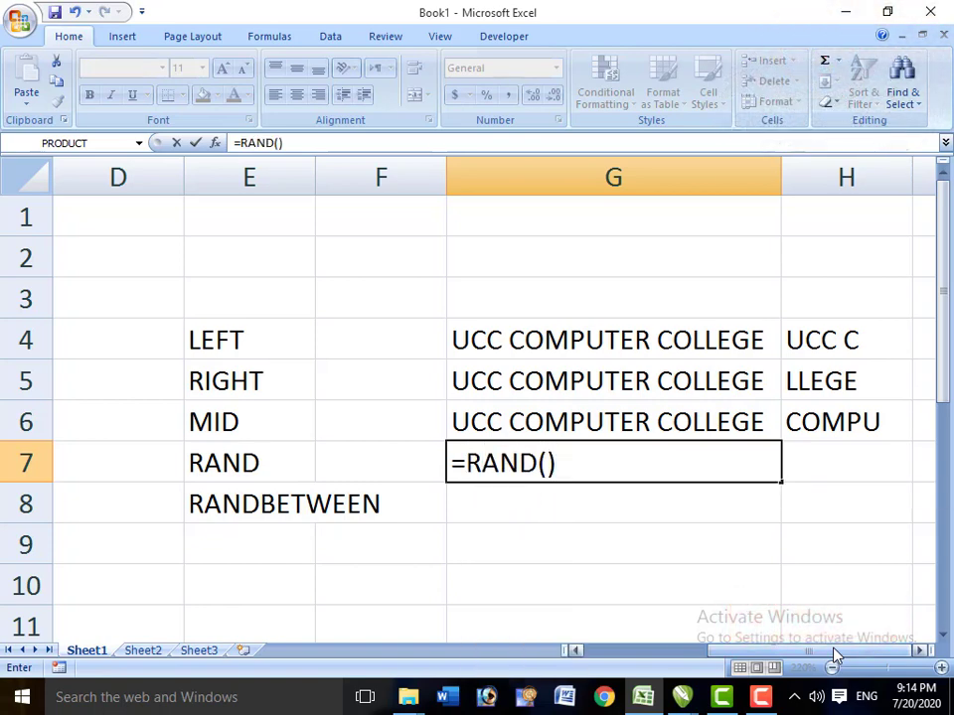
{"action": "key", "text": "Return"}
{"action": "key", "text": "Up"}
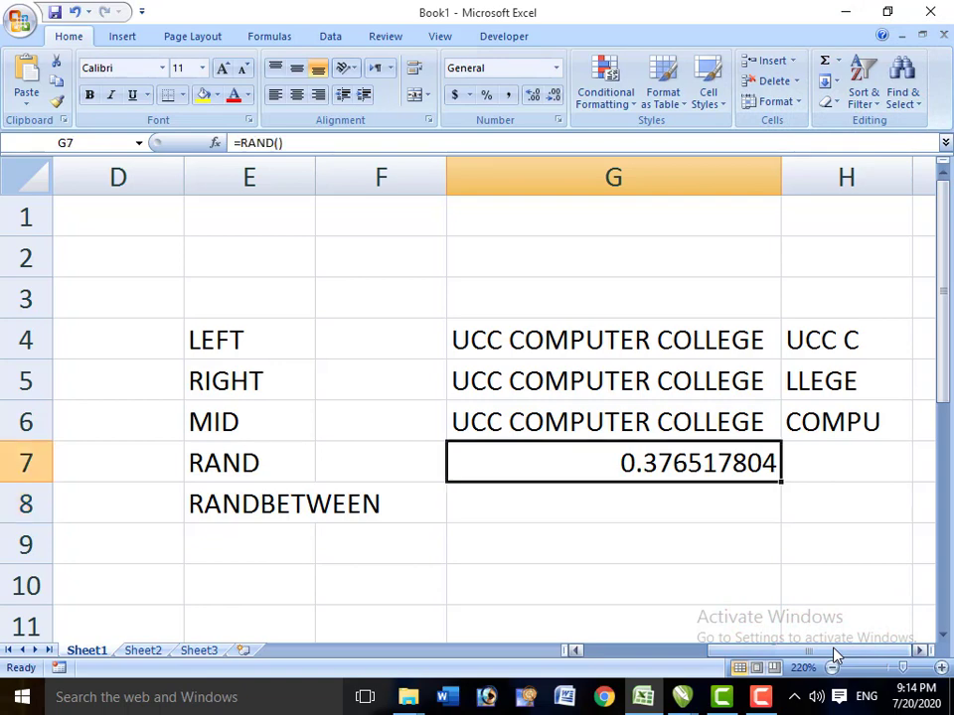
{"action": "key", "text": "Down"}
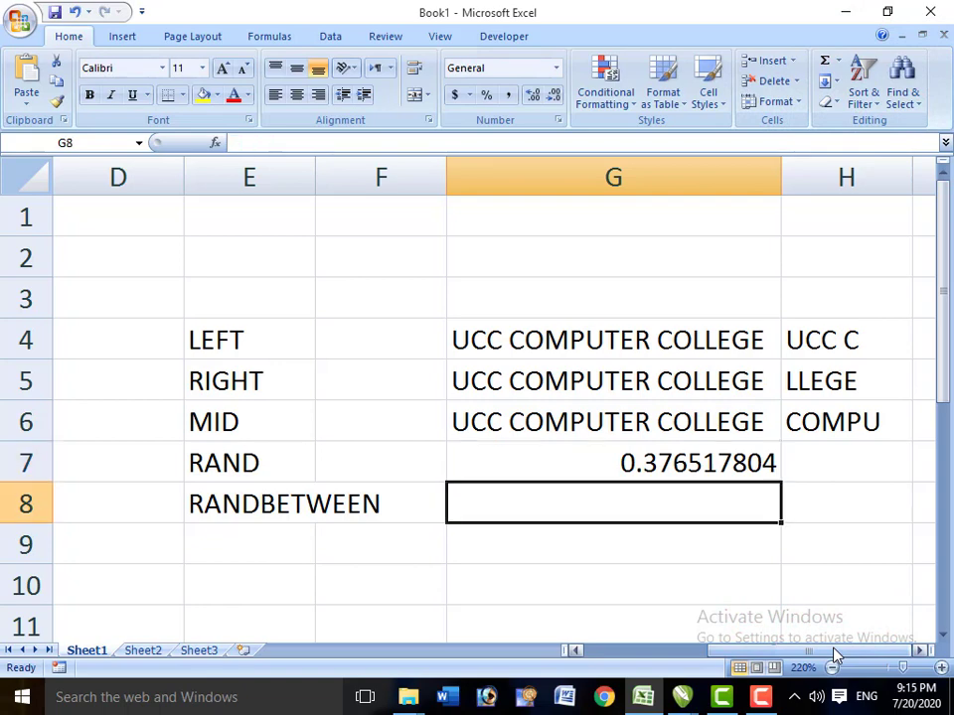
Repeatedly enter numbers (2, 3, 10, 5, 4, 3) in G8 to make G7's RAND recalculate
{"action": "type", "text": "2"}
{"action": "key", "text": "Return"}
{"action": "key", "text": "Up"}
{"action": "type", "text": "3"}
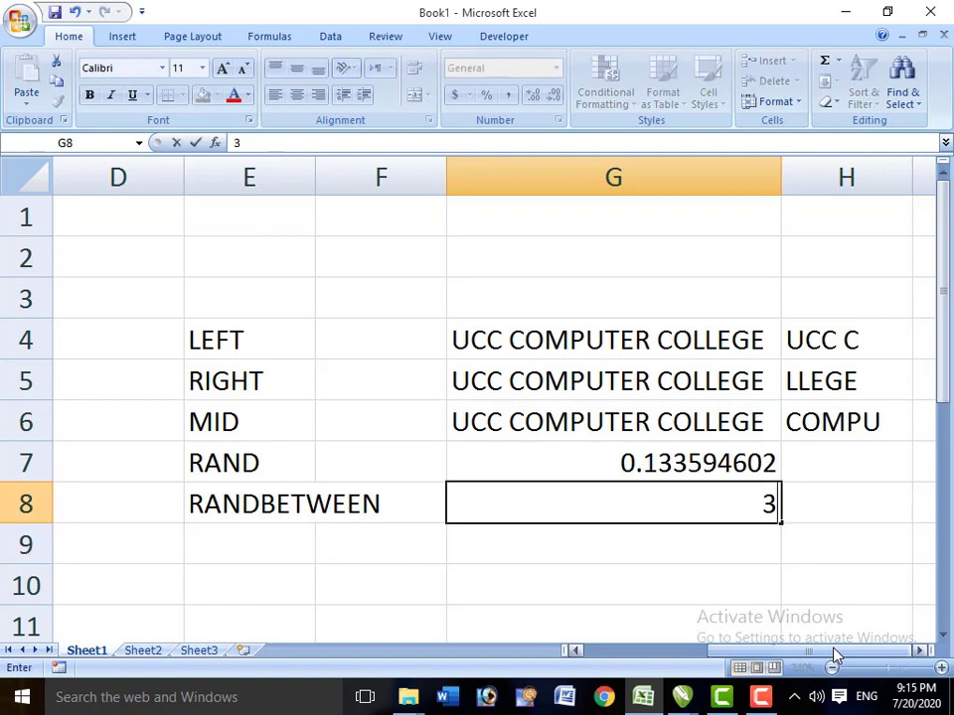
{"action": "key", "text": "Return"}
{"action": "key", "text": "Up"}
{"action": "type", "text": "1"}
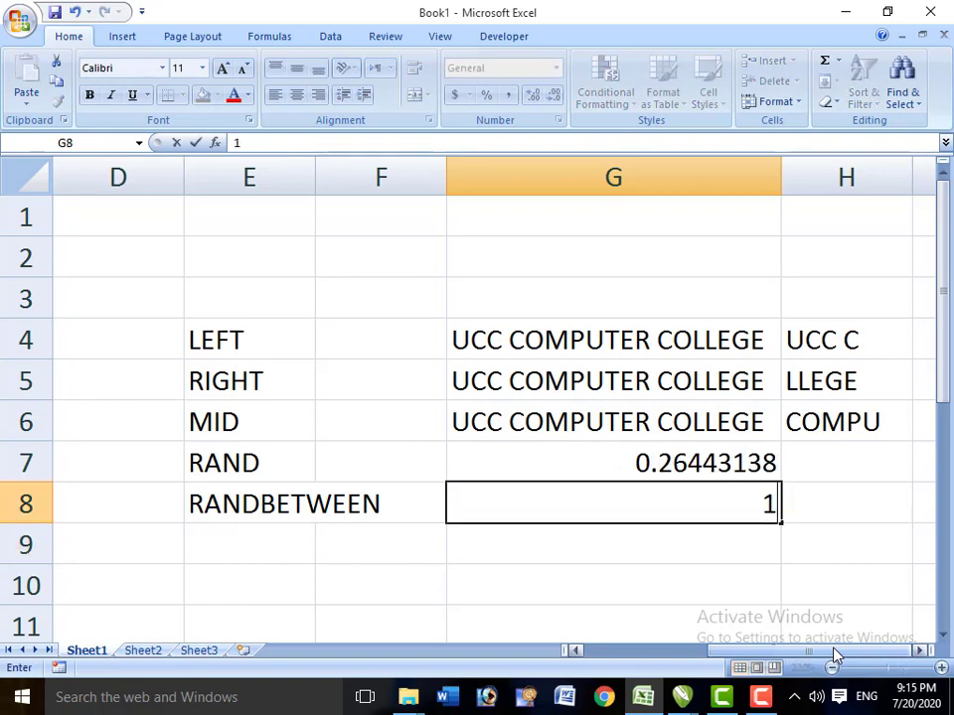
{"action": "type", "text": "0"}
{"action": "key", "text": "Return"}
{"action": "key", "text": "Up"}
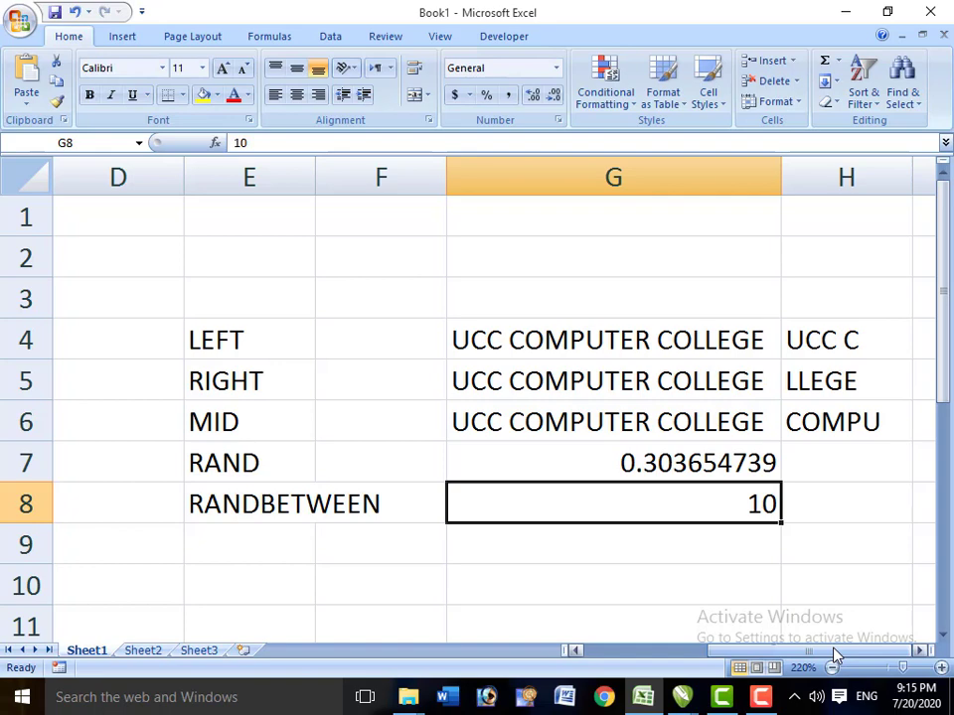
{"action": "key", "text": "Return"}
{"action": "key", "text": "Up"}
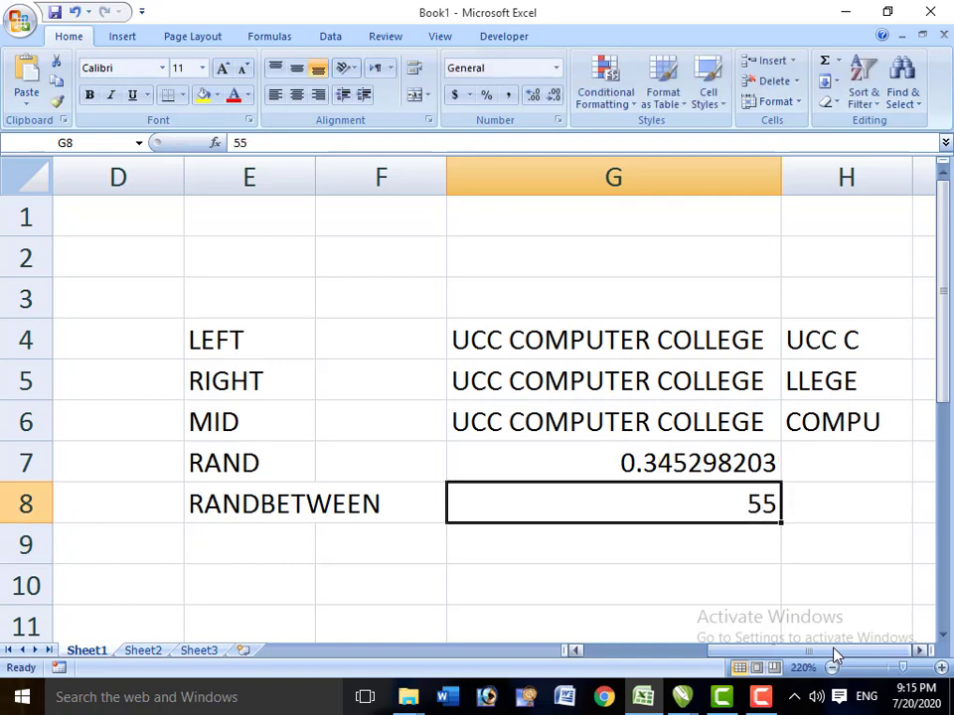
{"action": "key", "text": "Return"}
{"action": "key", "text": "Up"}
{"action": "type", "text": "5"}
{"action": "key", "text": "Return"}
{"action": "key", "text": "Up"}
{"action": "type", "text": "5"}
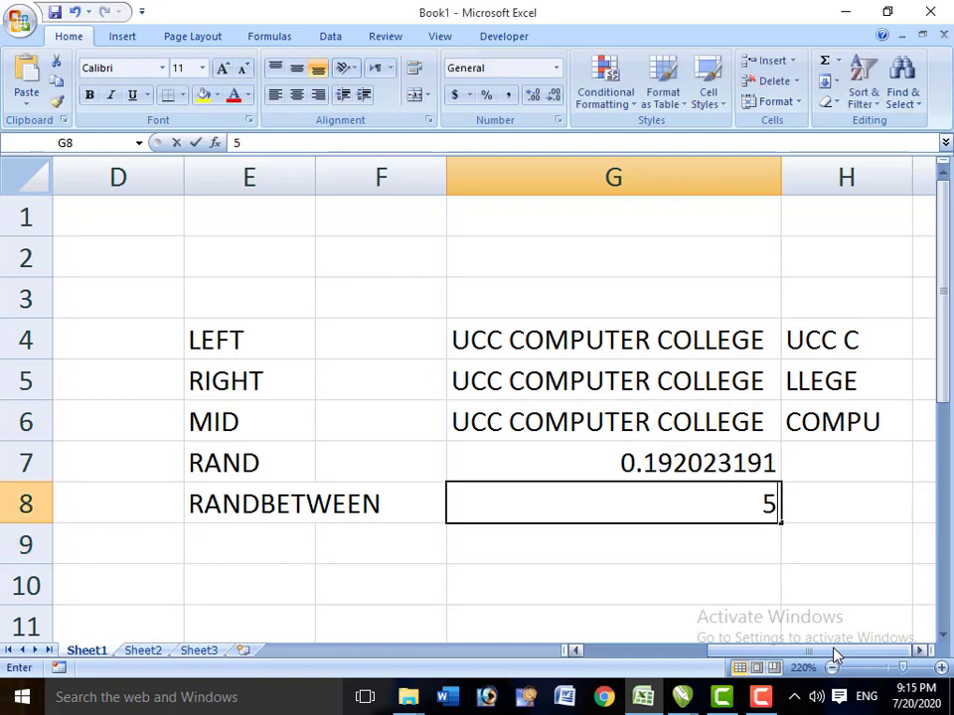
{"action": "key", "text": "Return"}
{"action": "key", "text": "Up"}
{"action": "type", "text": "5"}
{"action": "key", "text": "Return"}
{"action": "key", "text": "Up"}
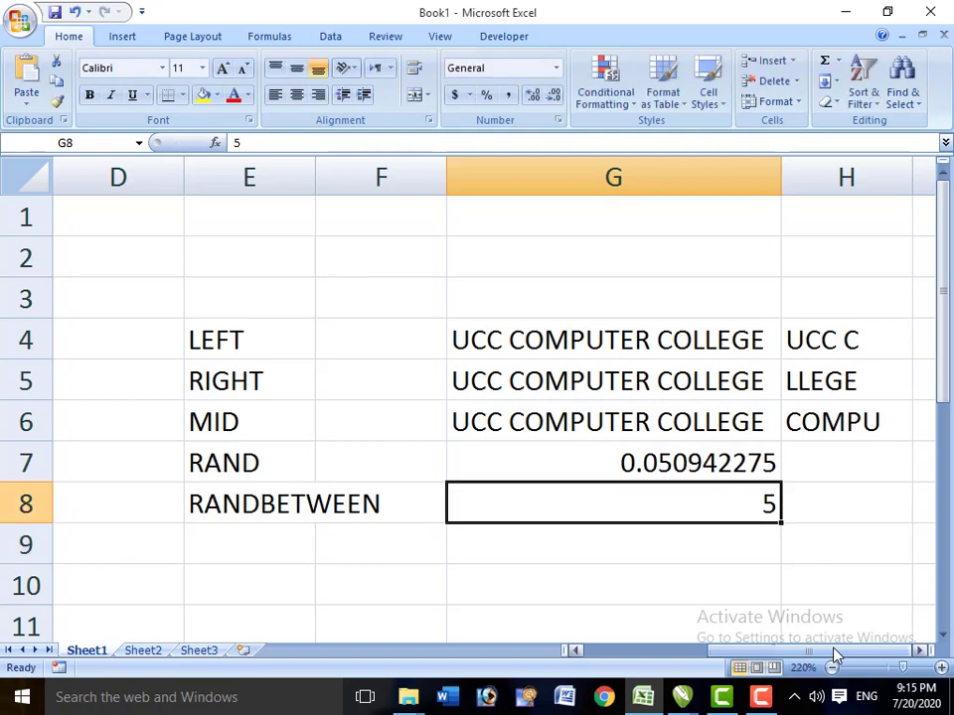
{"action": "type", "text": "4"}
{"action": "key", "text": "Return"}
{"action": "key", "text": "Up"}
{"action": "type", "text": "4"}
{"action": "key", "text": "Return"}
{"action": "key", "text": "Up"}
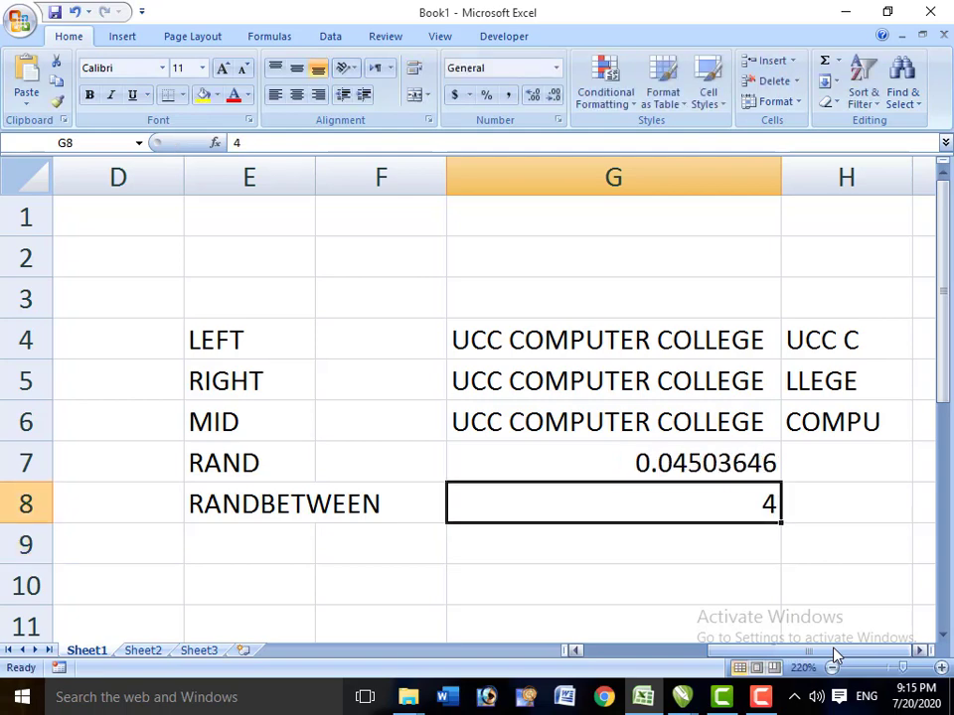
{"action": "type", "text": "3"}
{"action": "key", "text": "Return"}
{"action": "key", "text": "Up"}
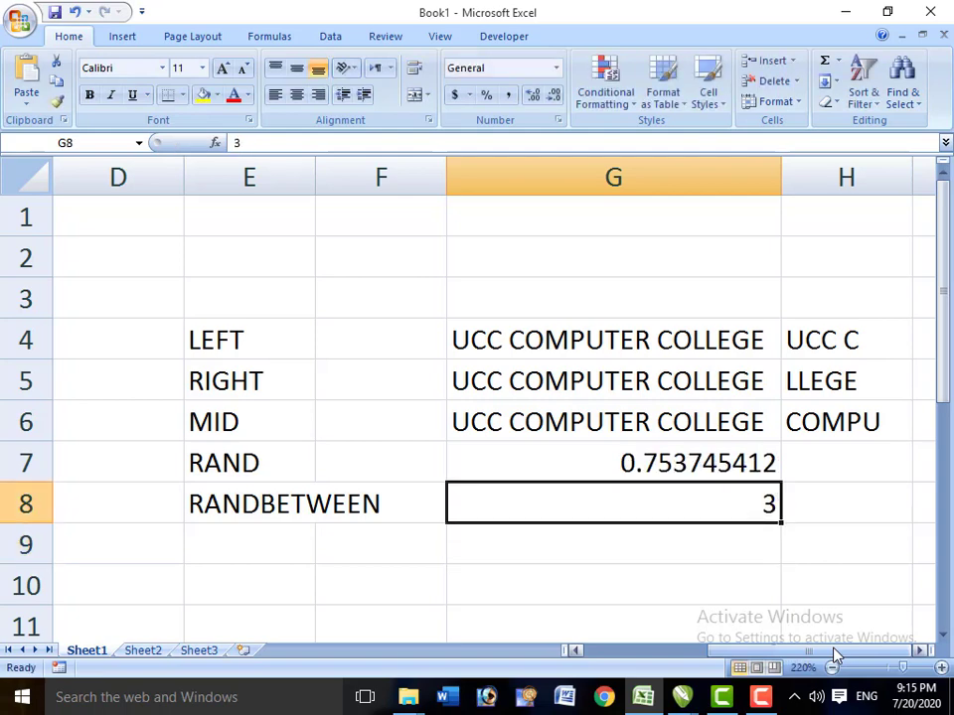
Clear G8 again, leaving G7's RAND value at 0.510218159
{"action": "key", "text": "Up"}
{"action": "key", "text": "Down"}
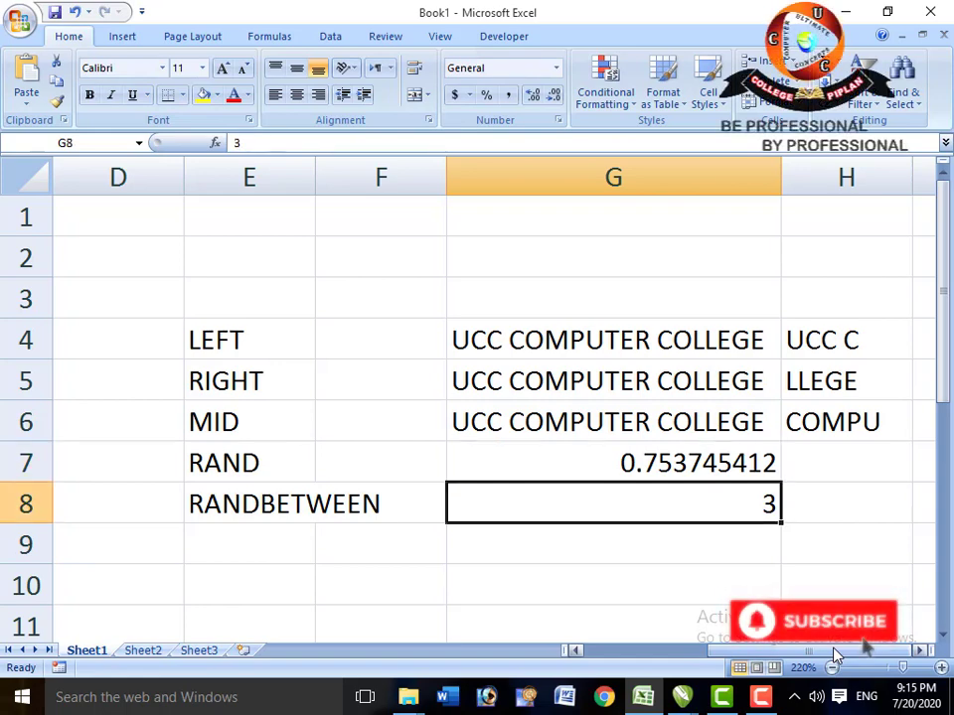
{"action": "key", "text": "Delete"}
{"action": "key", "text": "Up"}
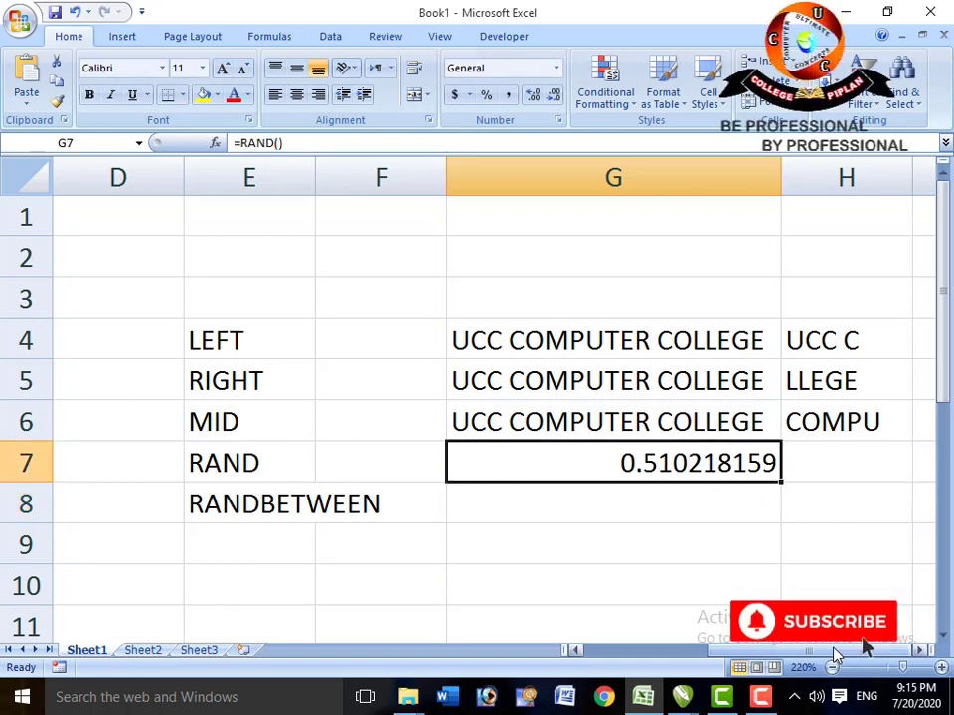
{"action": "key", "text": "Down"}
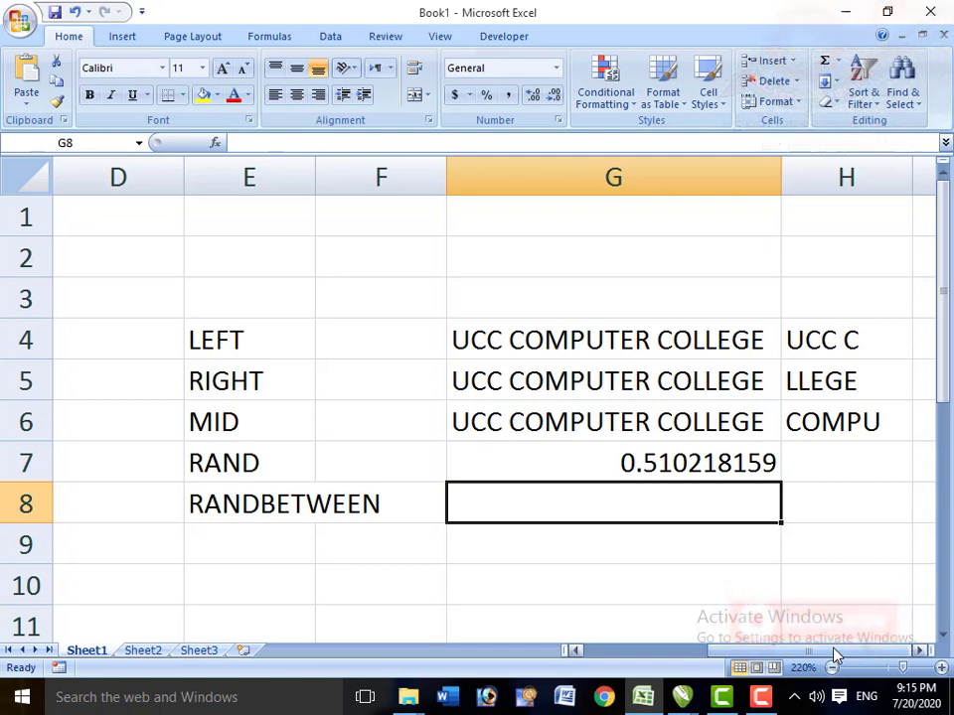
{"action": "key", "text": "Left"}
{"action": "key", "text": "Left"}
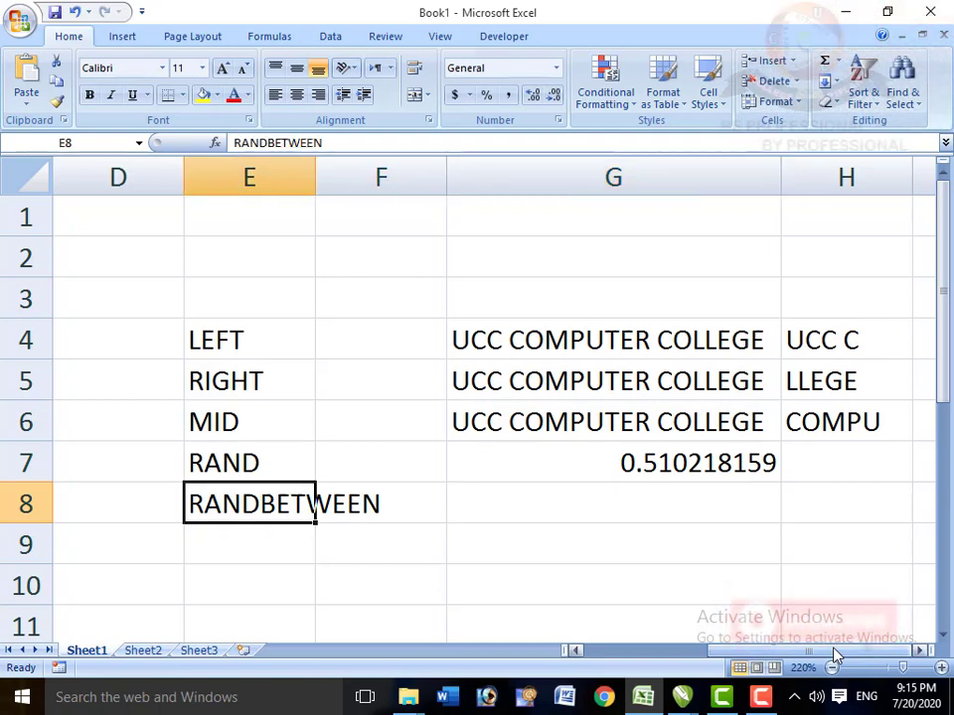
{"action": "key", "text": "Right"}
{"action": "key", "text": "Right"}
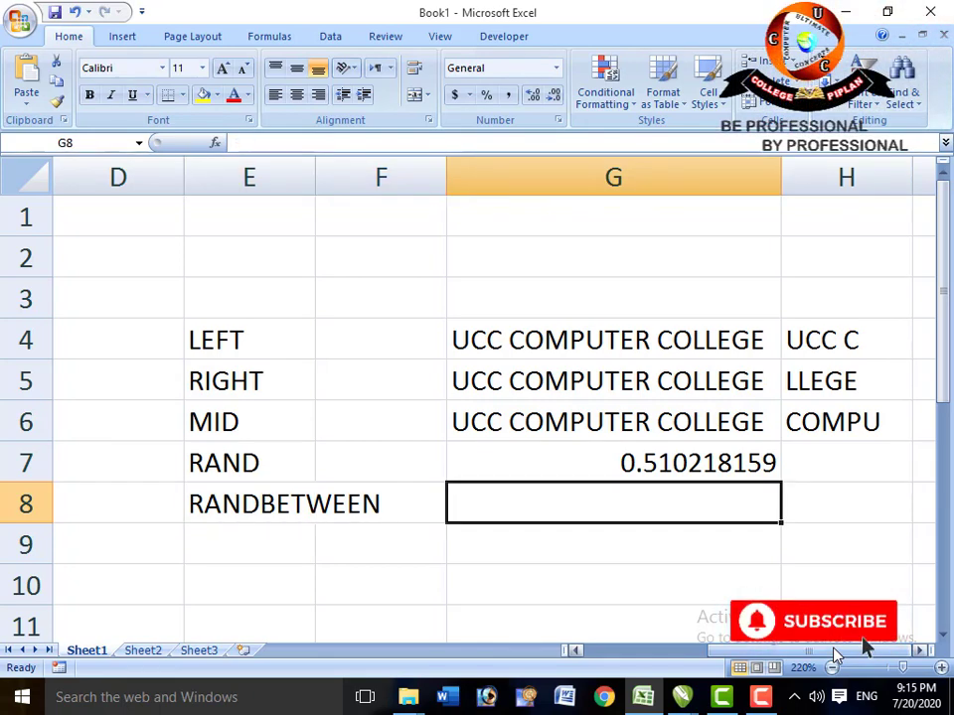
Enter =RANDBETWEEN(1,20) in G8, which returns 20
{"action": "type", "text": "=RA"}
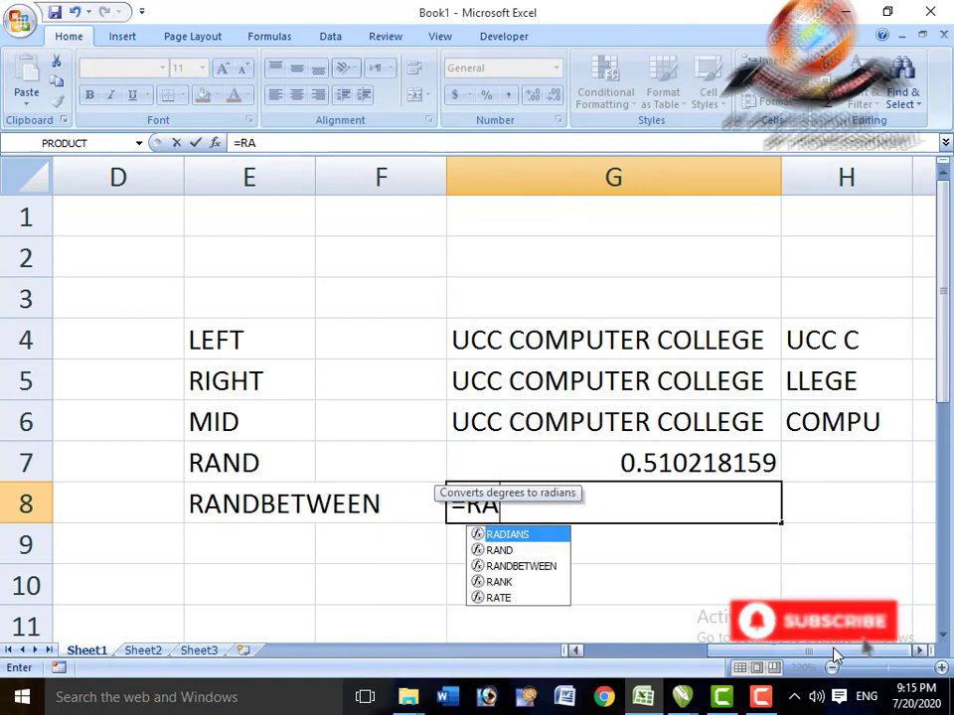
{"action": "type", "text": "NDBE"}
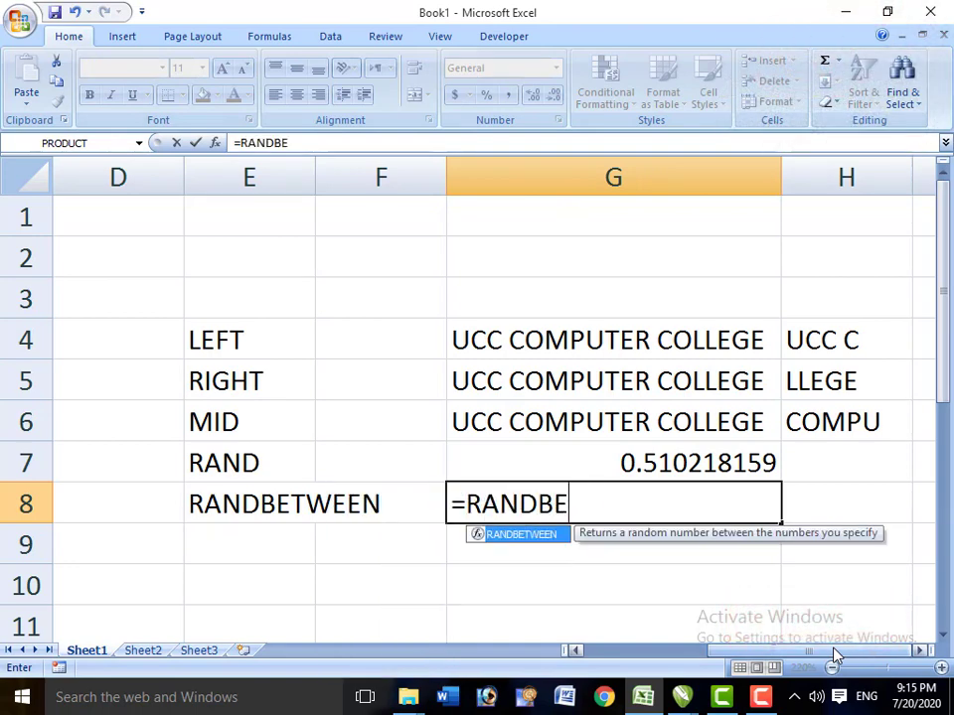
{"action": "type", "text": "TWEEN"}
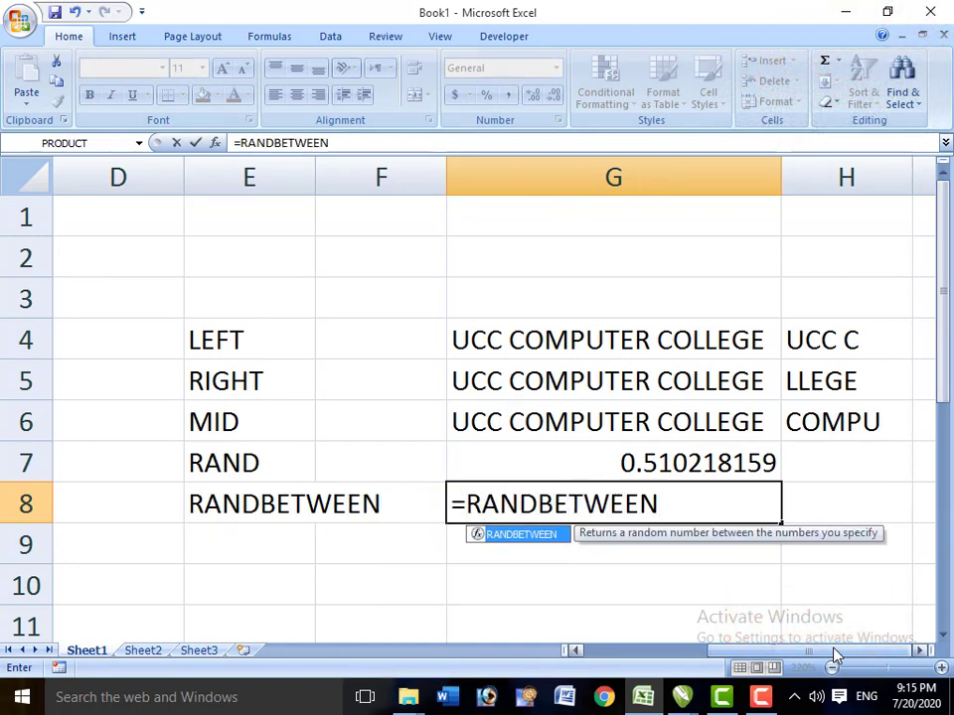
{"action": "type", "text": "("}
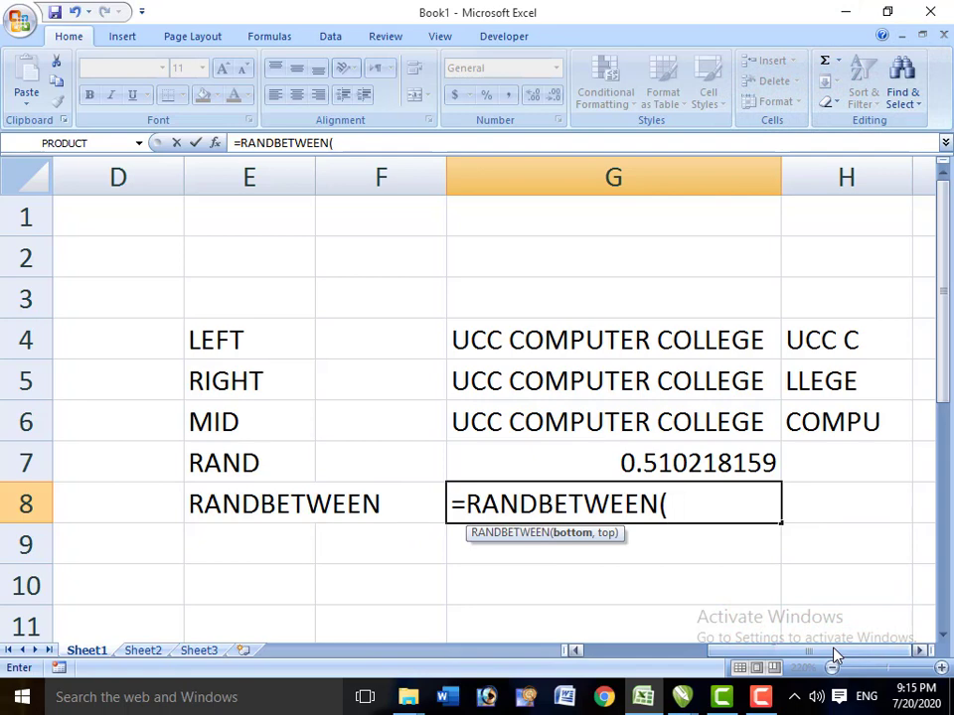
{"action": "type", "text": "1"}
{"action": "type", "text": ","}
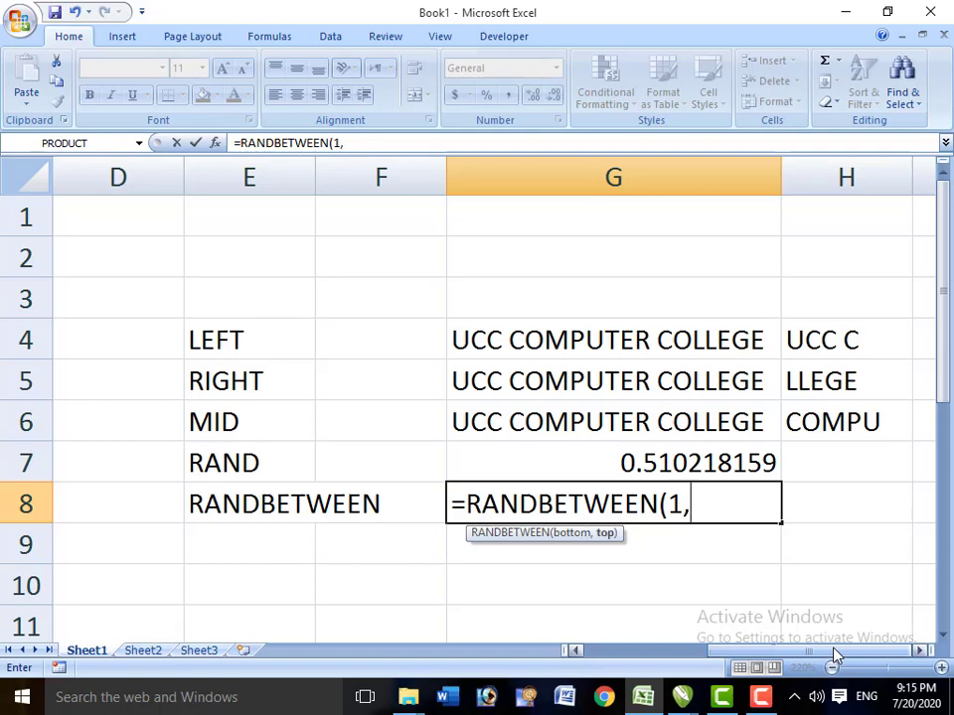
{"action": "type", "text": "2"}
{"action": "type", "text": "0"}
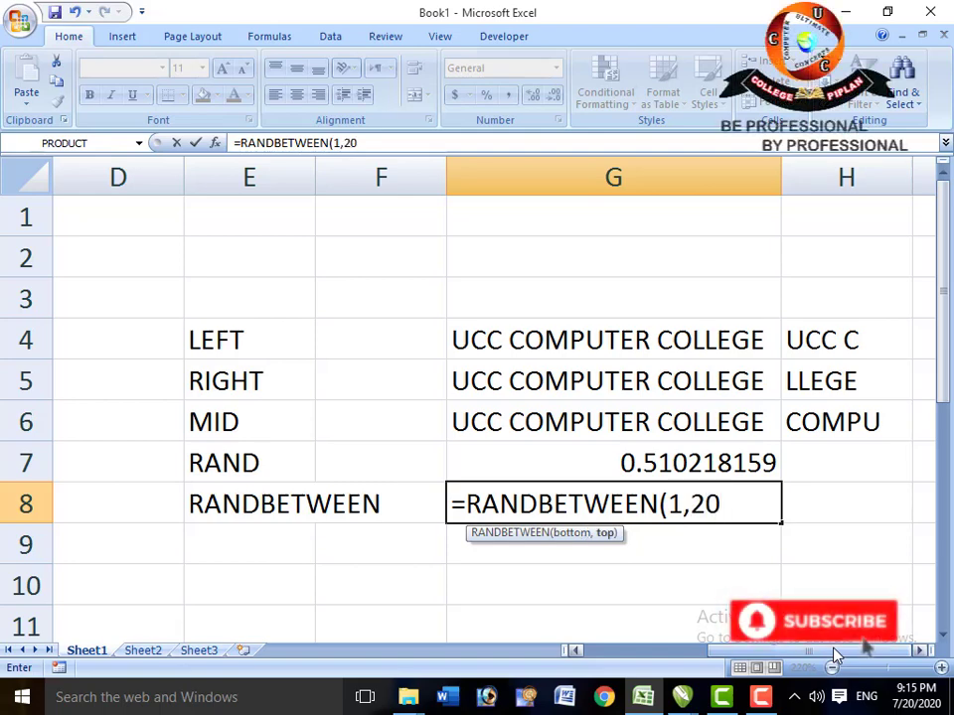
{"action": "type", "text": ")"}
{"action": "key", "text": "Return"}
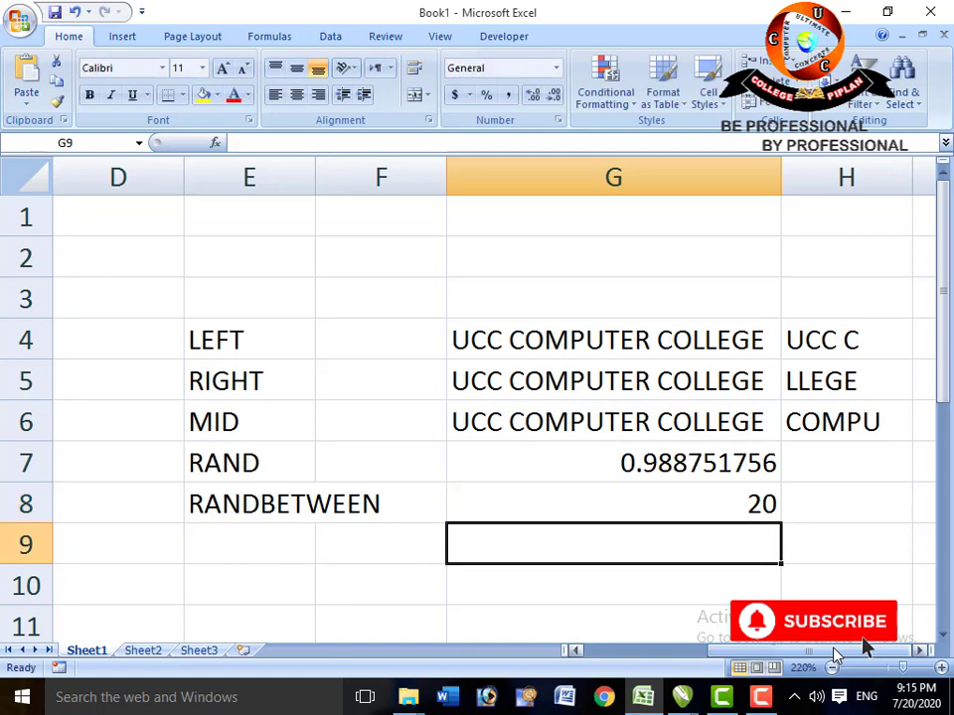
Enter 1, 4, 5, 45 and 75 into G9 in turn, recalculating RAND and RANDBETWEEN each time
{"action": "type", "text": "1"}
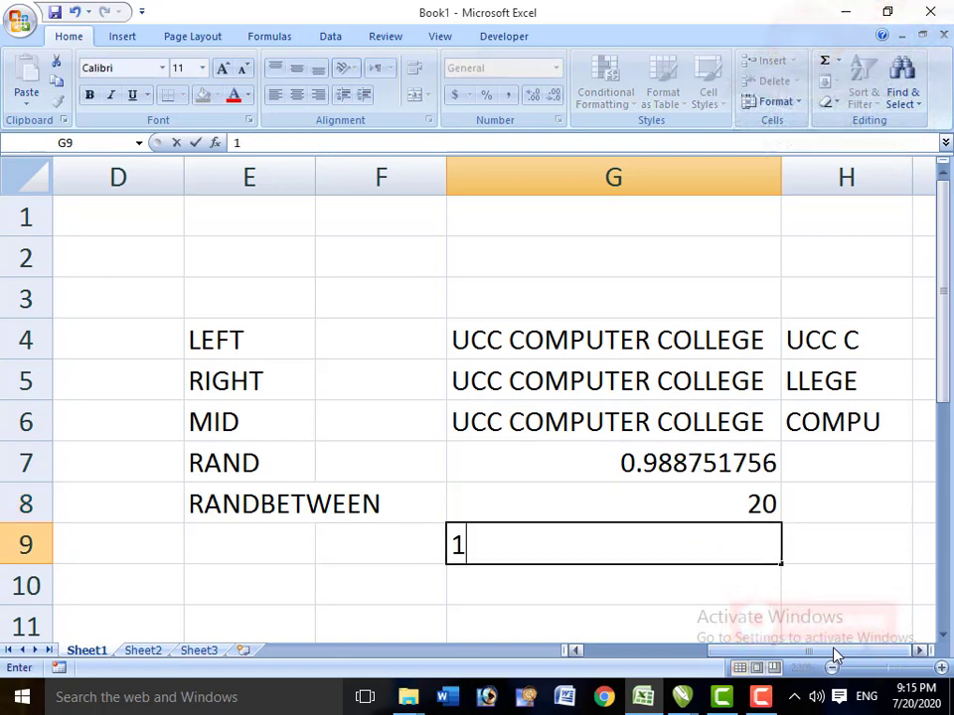
{"action": "key", "text": "Return"}
{"action": "key", "text": "Up"}
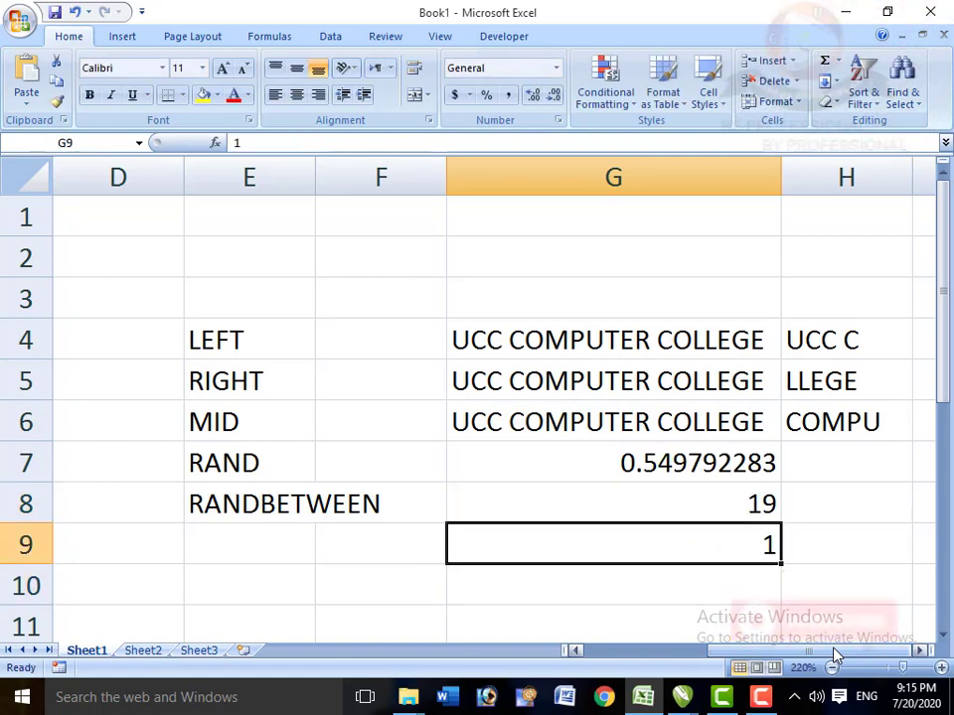
{"action": "type", "text": "4"}
{"action": "key", "text": "Return"}
{"action": "key", "text": "Up"}
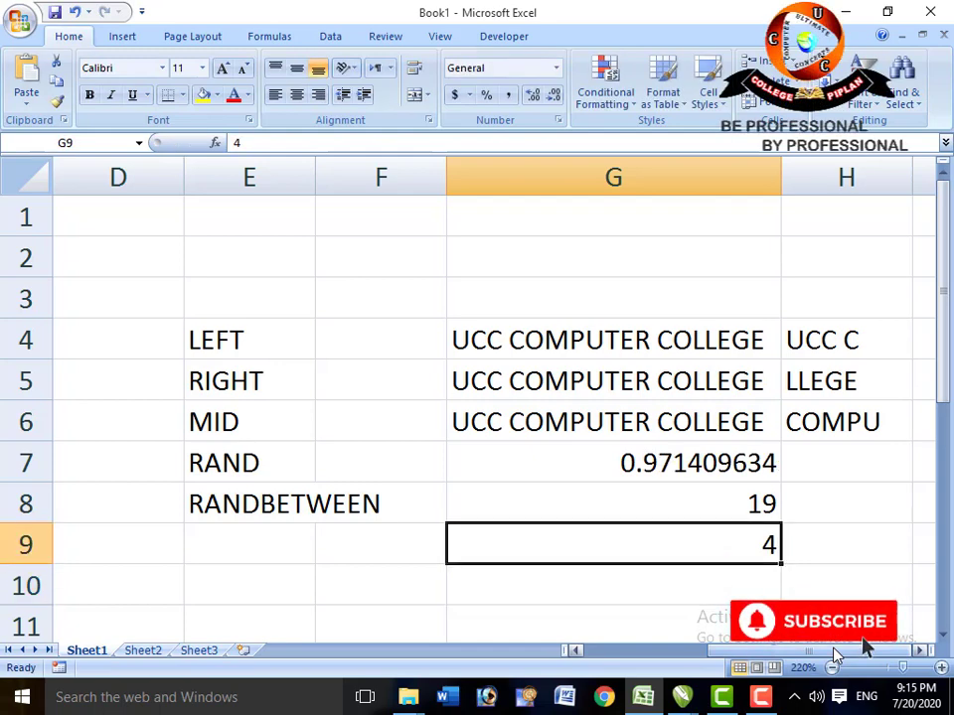
{"action": "type", "text": "5"}
{"action": "key", "text": "Return"}
{"action": "key", "text": "Up"}
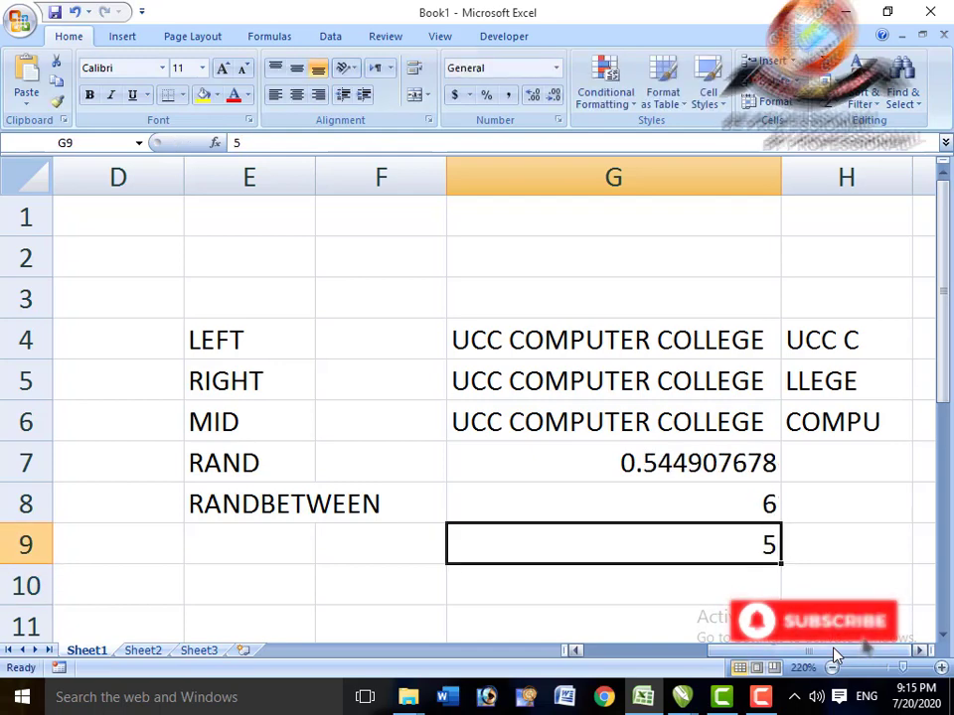
{"action": "type", "text": "45"}
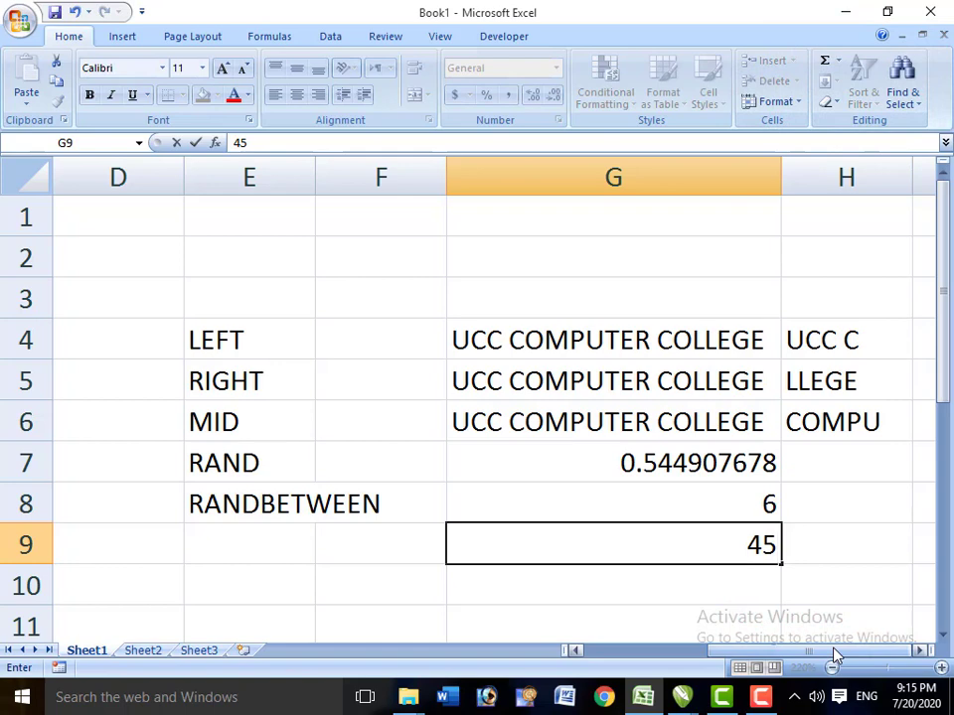
{"action": "key", "text": "Return"}
{"action": "key", "text": "Up"}
{"action": "type", "text": "7"}
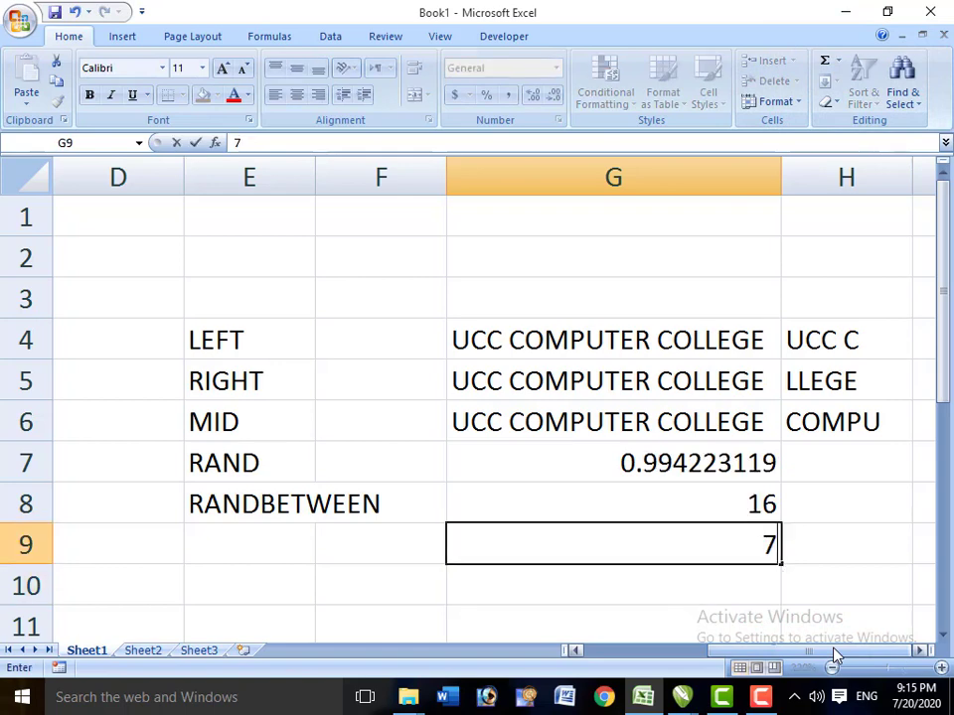
{"action": "type", "text": "5"}
{"action": "key", "text": "Return"}
{"action": "key", "text": "Up"}
{"action": "key", "text": "Up"}
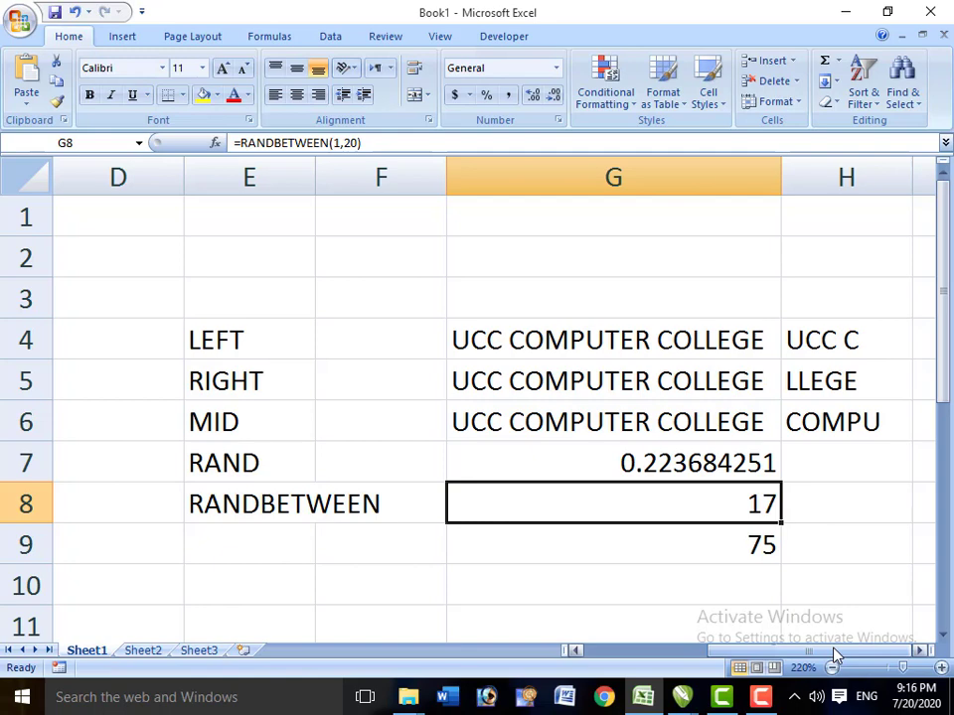
Give the RANDBETWEEN cell G8 yellow fill and red text, then enter 1000 in G9
{"action": "left_click", "coordinate": [203, 96]}
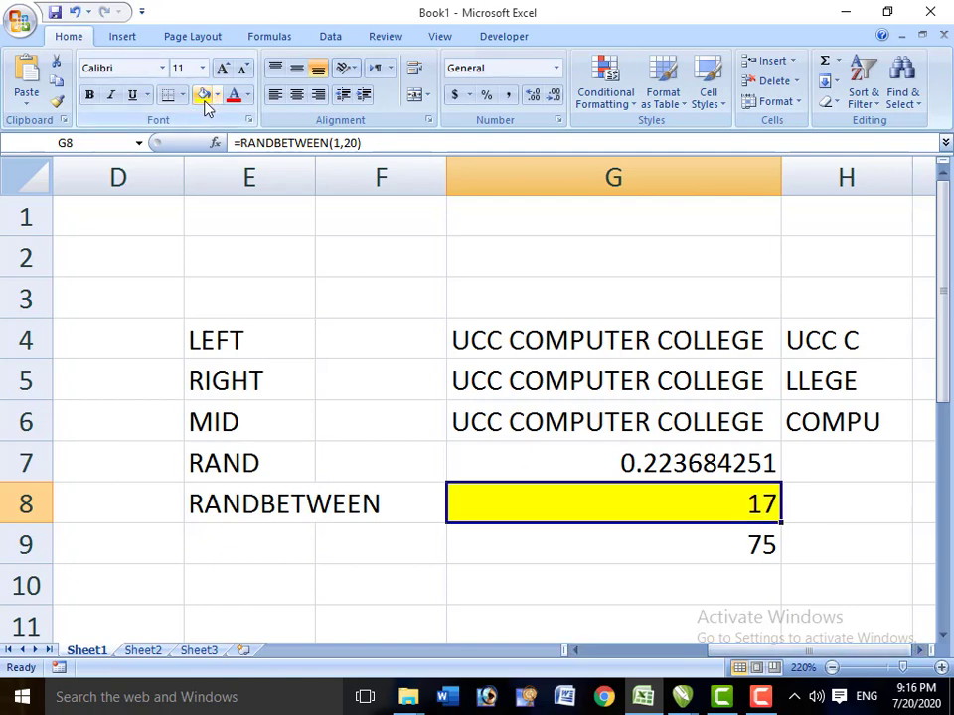
{"action": "left_click", "coordinate": [233, 95]}
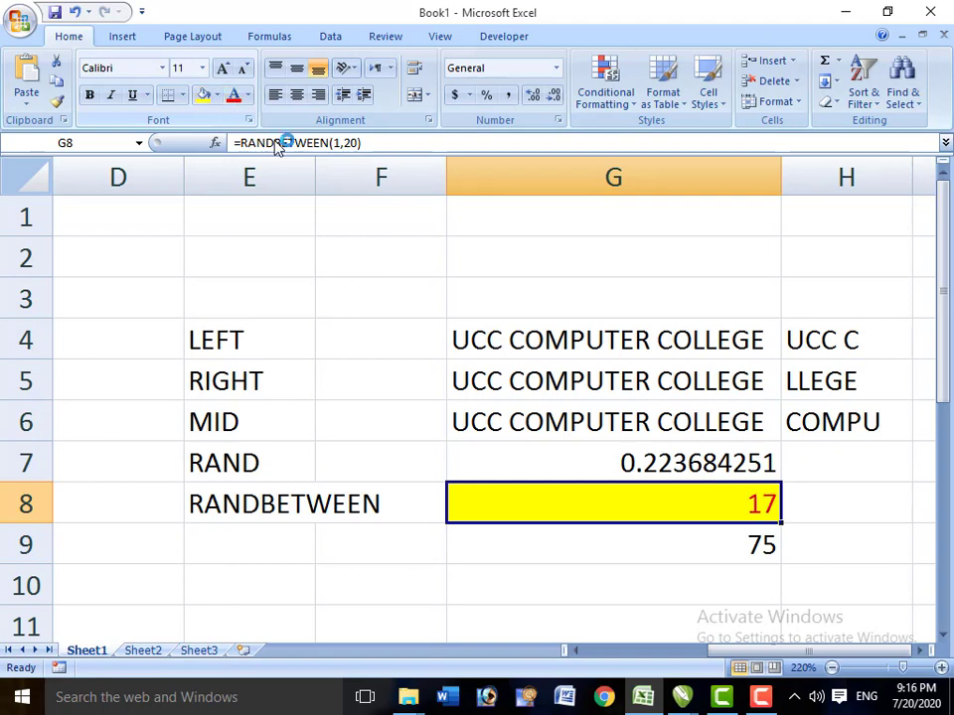
{"action": "left_click", "coordinate": [749, 547]}
{"action": "type", "text": "1"}
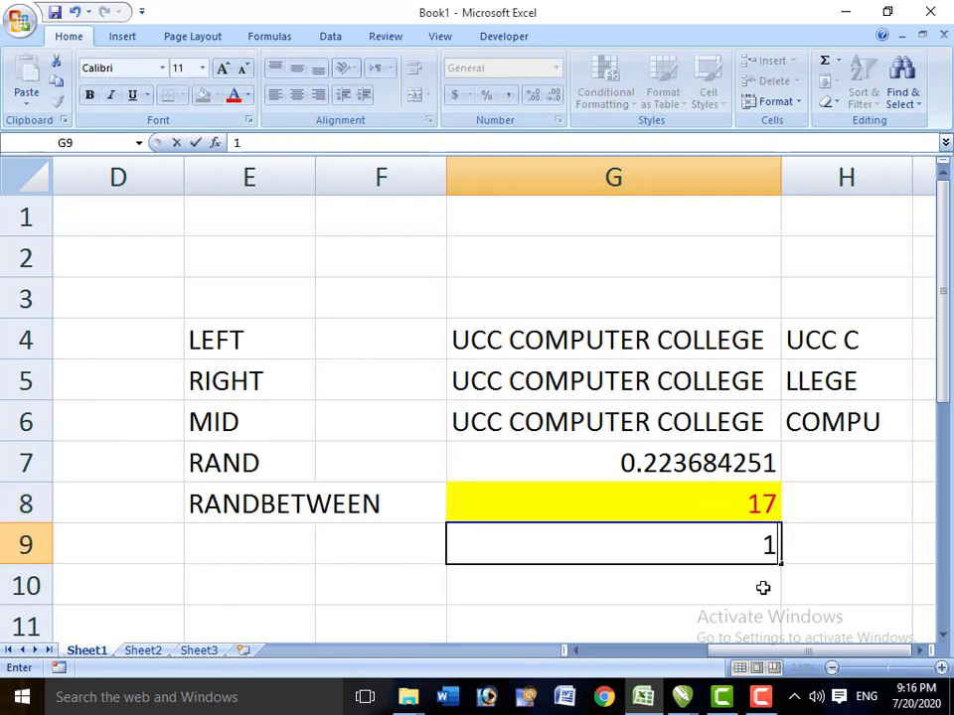
{"action": "type", "text": "000"}
{"action": "key", "text": "Return"}
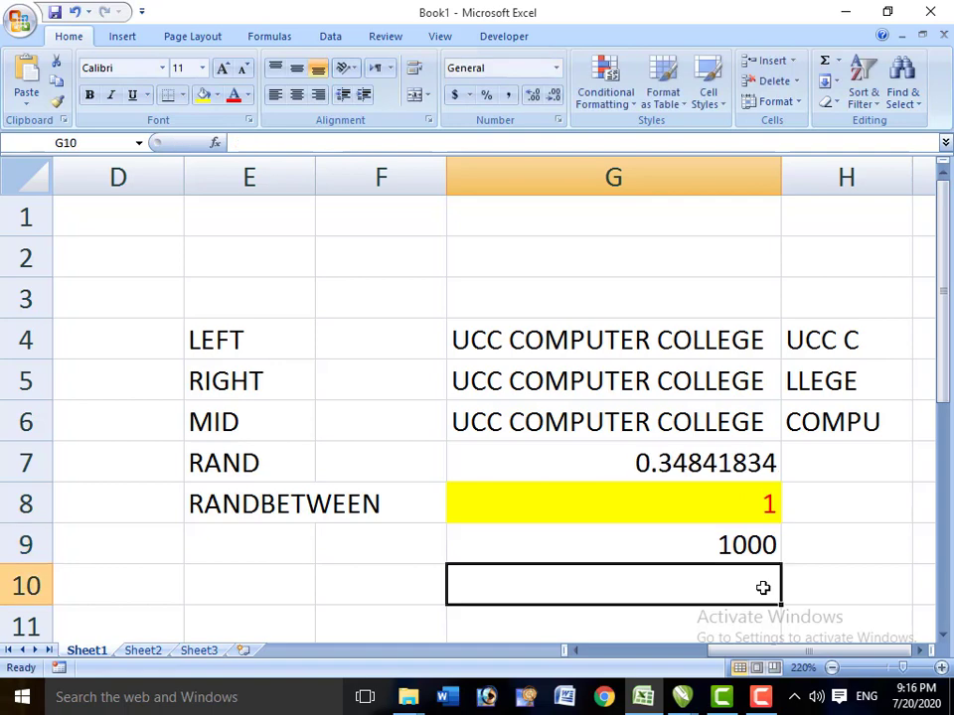
Enter 50 and then 12 in G9 to recalculate the random values
{"action": "key", "text": "Up"}
{"action": "key", "text": "Up"}
{"action": "key", "text": "Down"}
{"action": "type", "text": "5"}
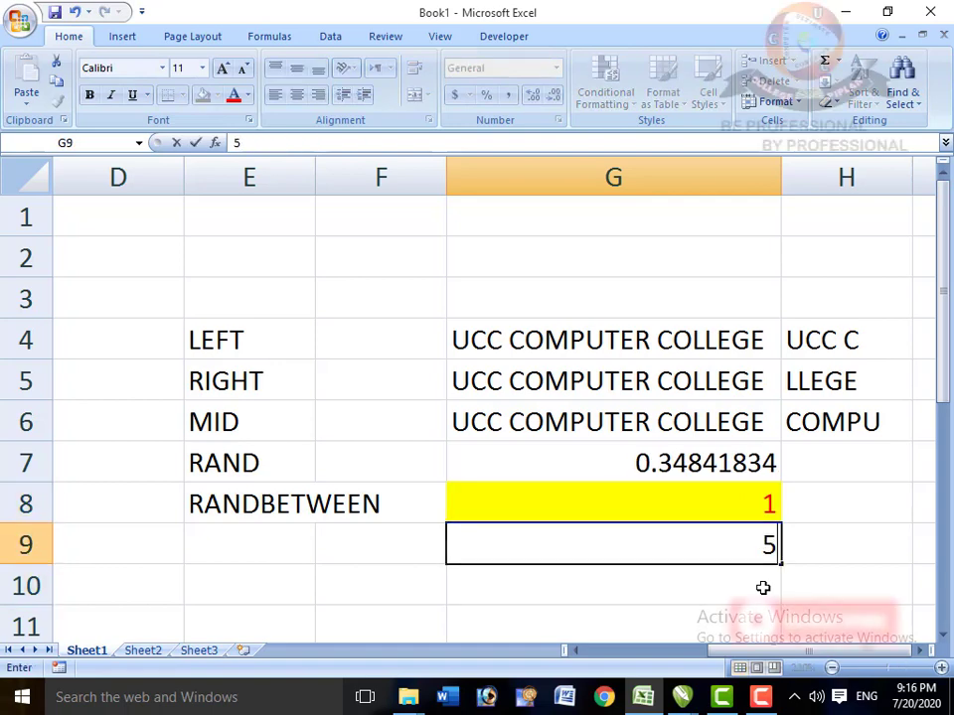
{"action": "type", "text": "0"}
{"action": "key", "text": "Return"}
{"action": "key", "text": "Up"}
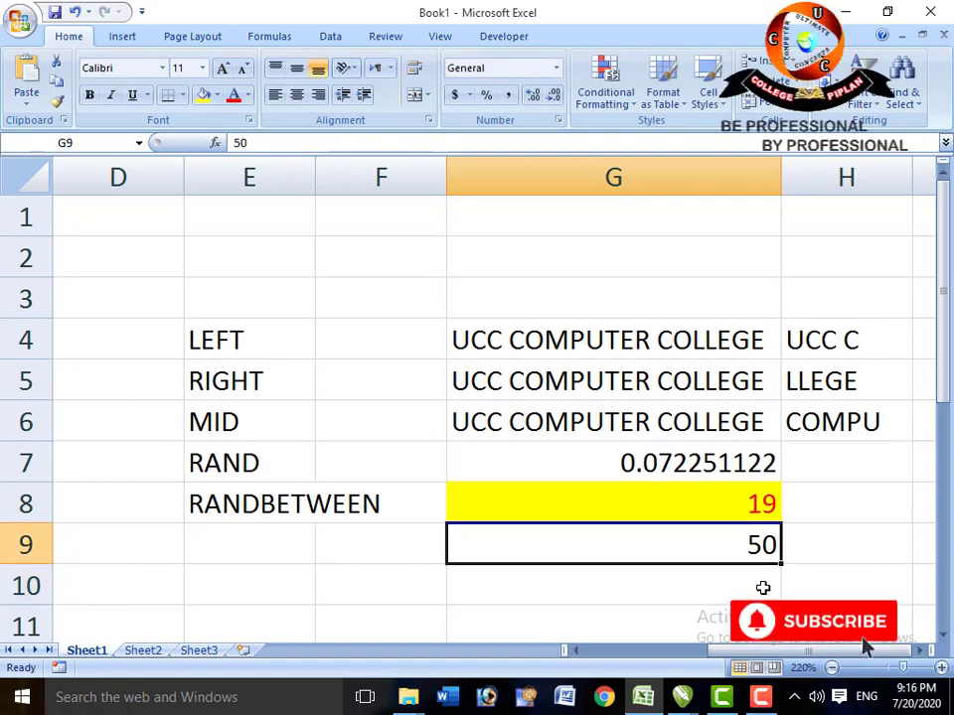
{"action": "type", "text": "12"}
{"action": "key", "text": "Return"}
{"action": "key", "text": "Up"}
{"action": "key", "text": "Up"}
{"action": "key", "text": "Up"}
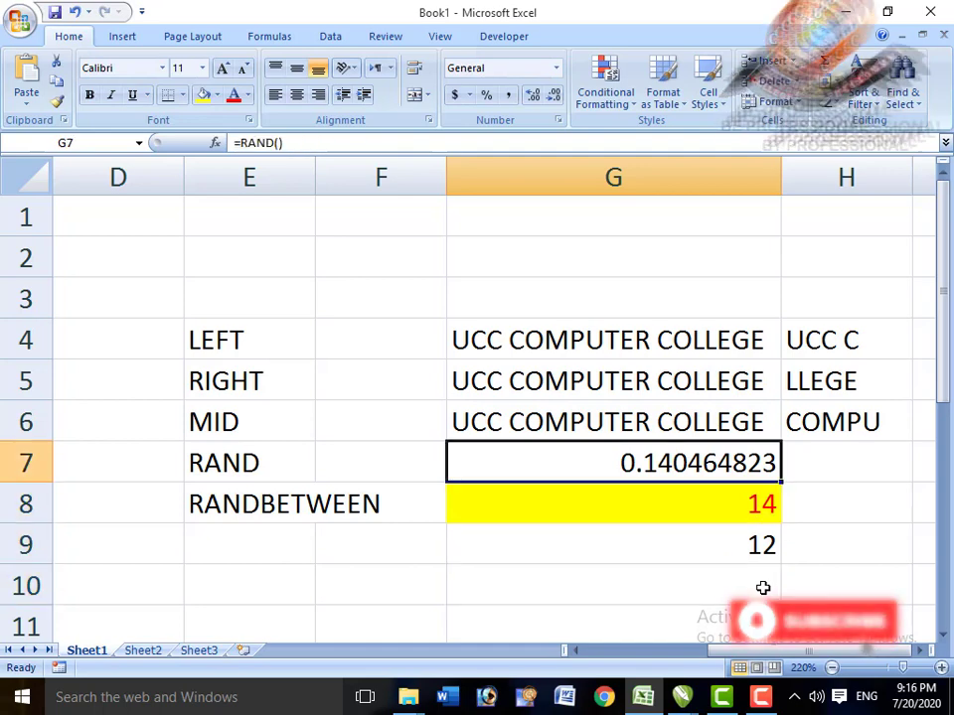
Fill the RAND cell G7 green and enter 20 in G9
{"action": "left_click", "coordinate": [217, 95]}
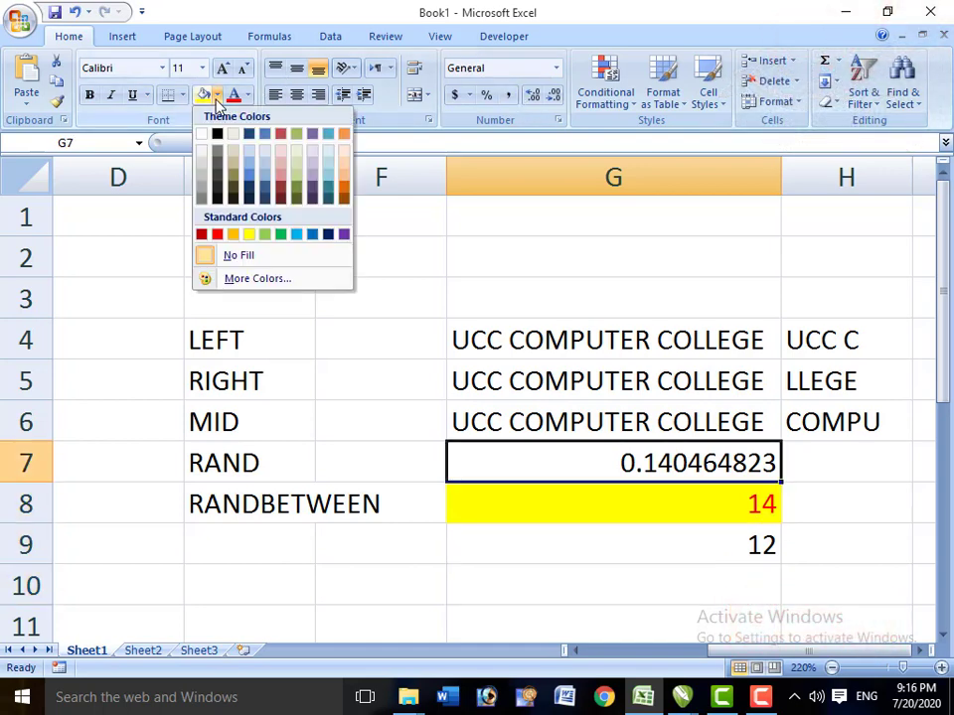
{"action": "left_click", "coordinate": [281, 234]}
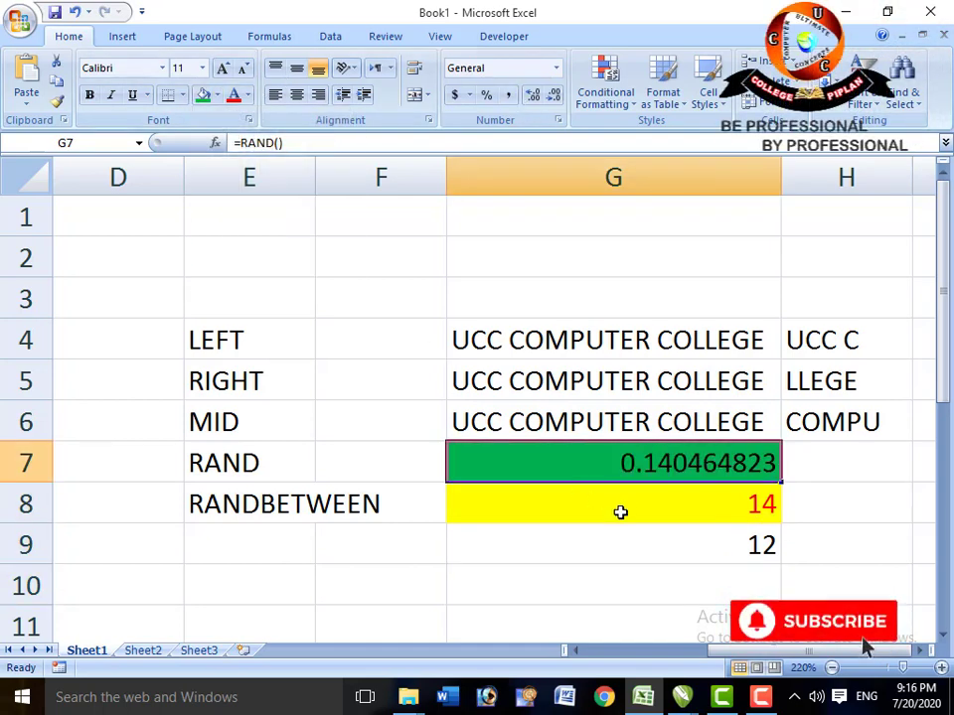
{"action": "left_click", "coordinate": [690, 549]}
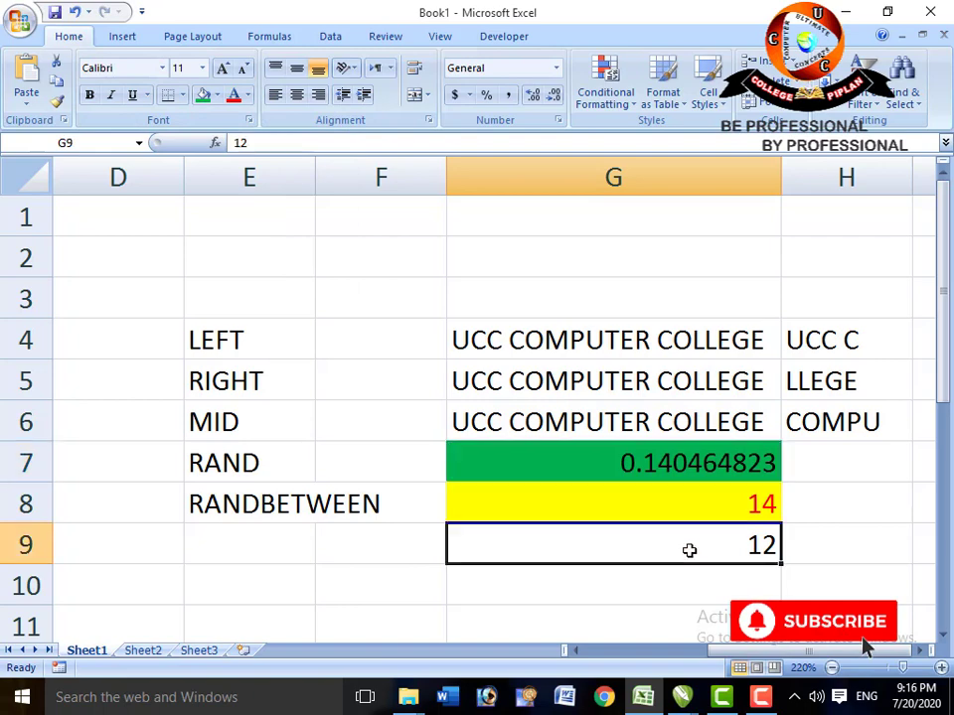
{"action": "type", "text": "20"}
{"action": "key", "text": "Return"}
Enter 12, 35 and 15 in G9 in turn to recalculate RAND and RANDBETWEEN
{"action": "left_click", "coordinate": [689, 549]}
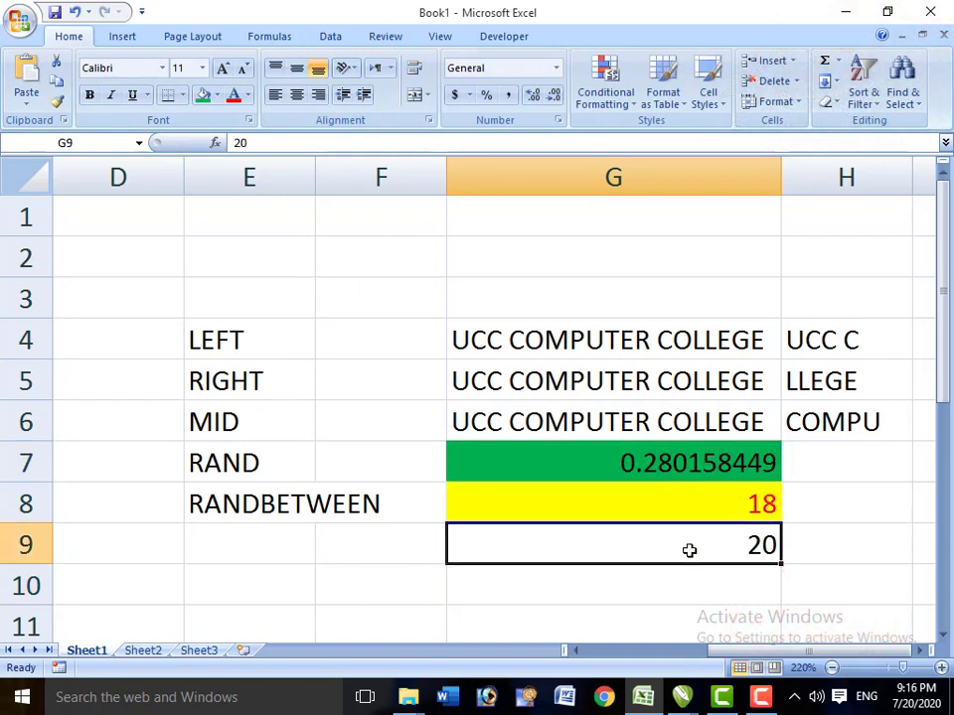
{"action": "type", "text": "1"}
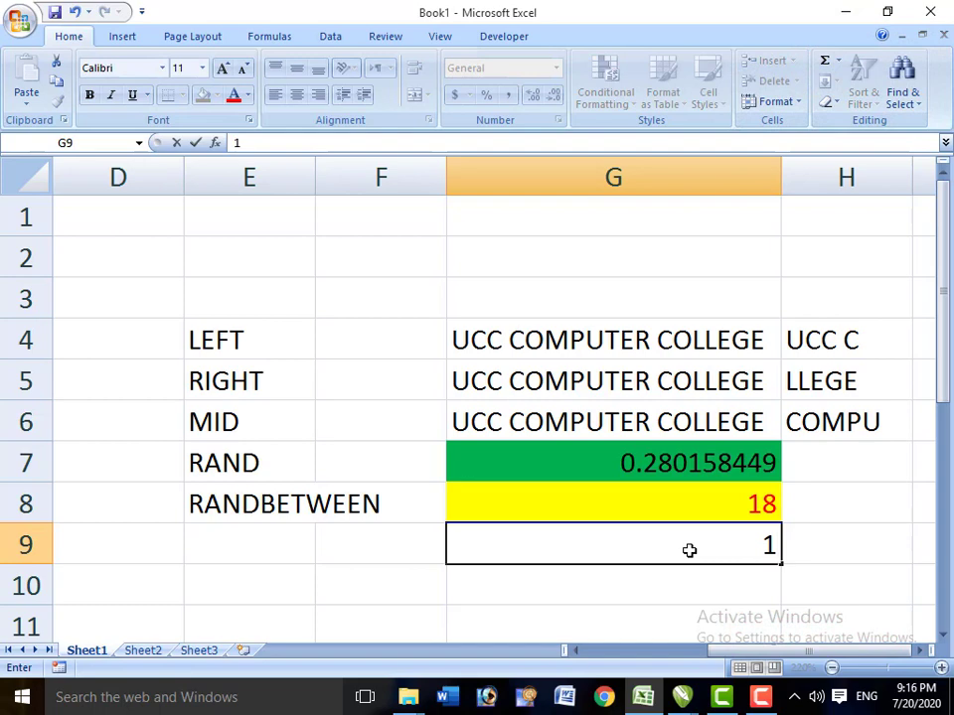
{"action": "type", "text": "2"}
{"action": "key", "text": "Return"}
{"action": "left_click", "coordinate": [689, 549]}
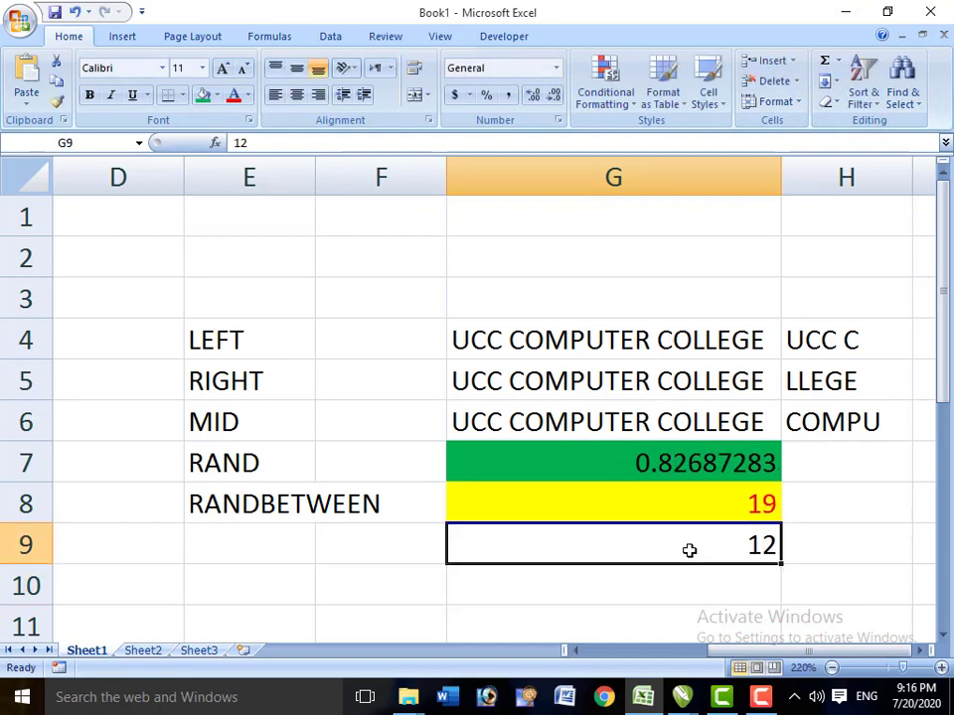
{"action": "type", "text": "35"}
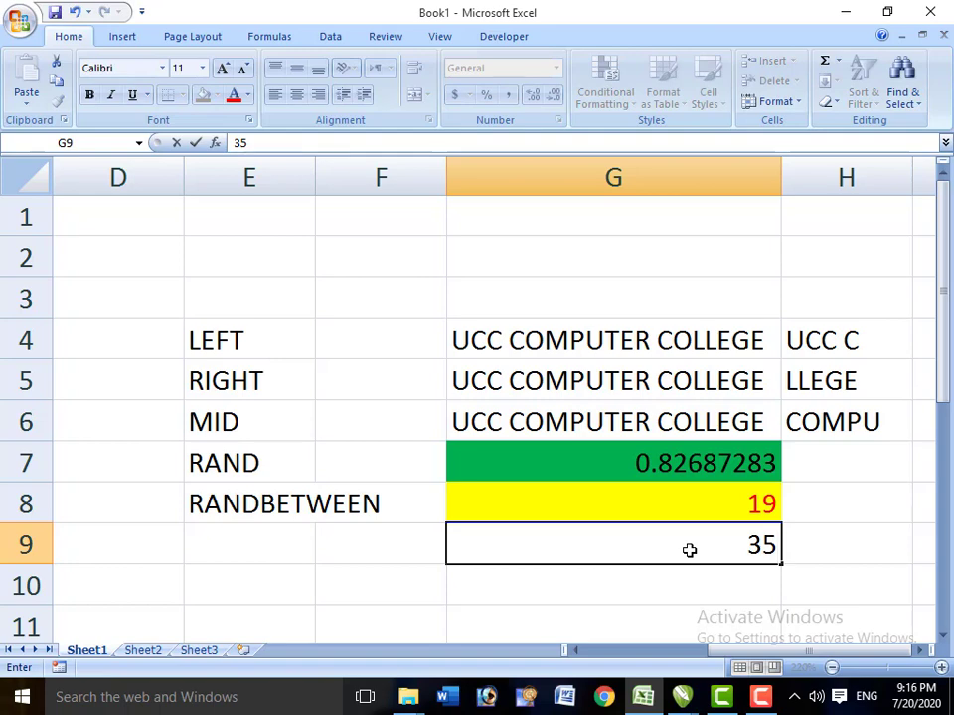
{"action": "key", "text": "ctrl+Return"}
{"action": "type", "text": "15"}
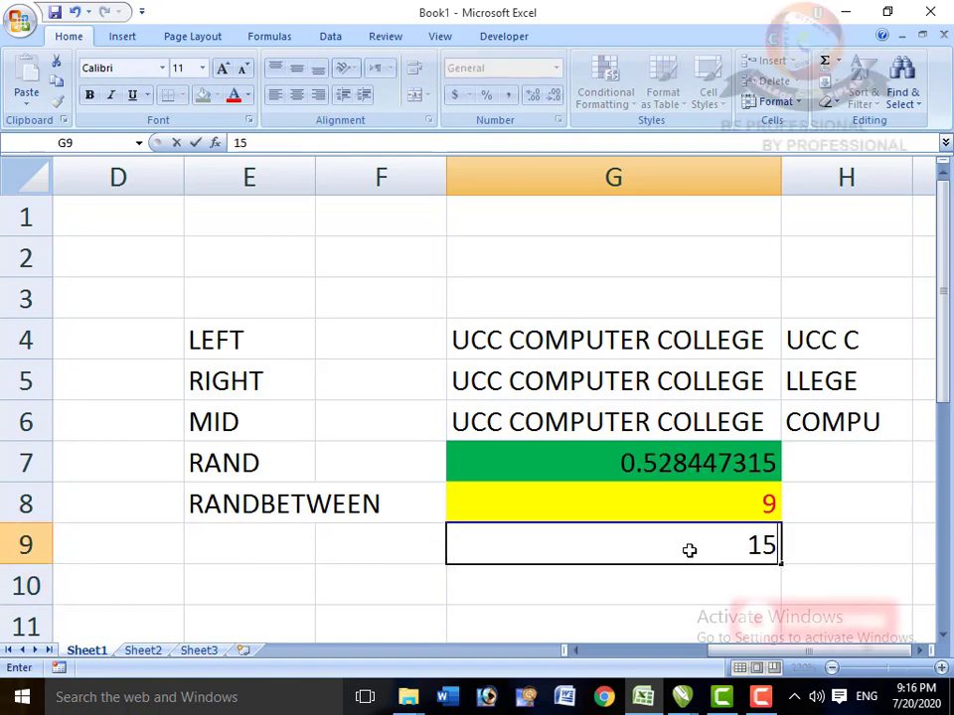
{"action": "key", "text": "ctrl+Return"}
{"action": "key", "text": "Up"}
{"action": "key", "text": "Up"}
{"action": "key", "text": "Left"}
{"action": "key", "text": "Left"}
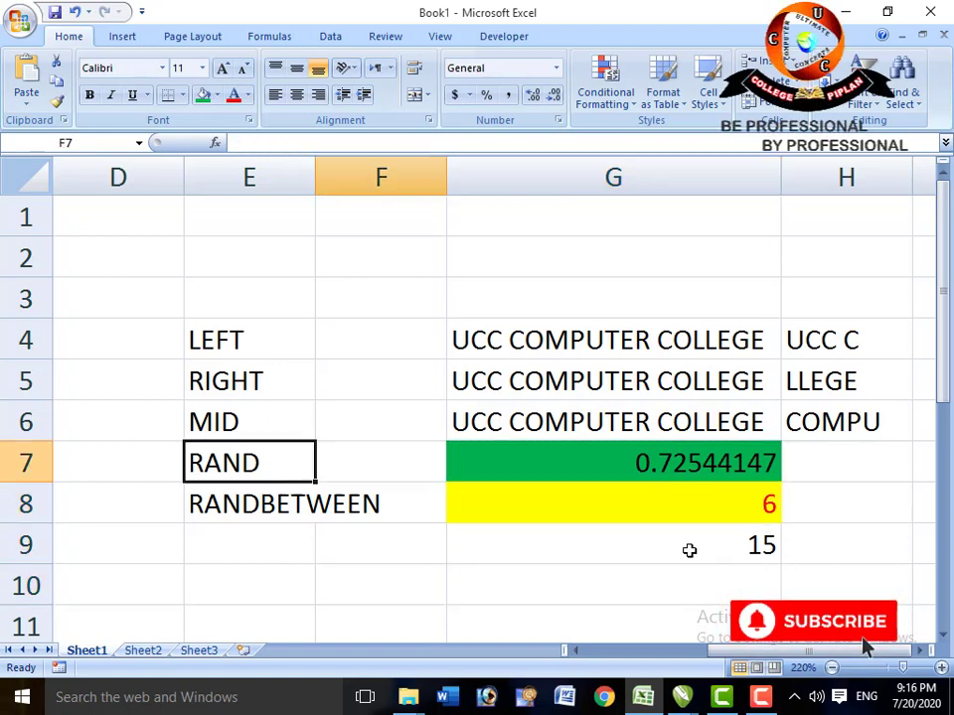
{"action": "key", "text": "Down"}
{"action": "key", "text": "Right"}
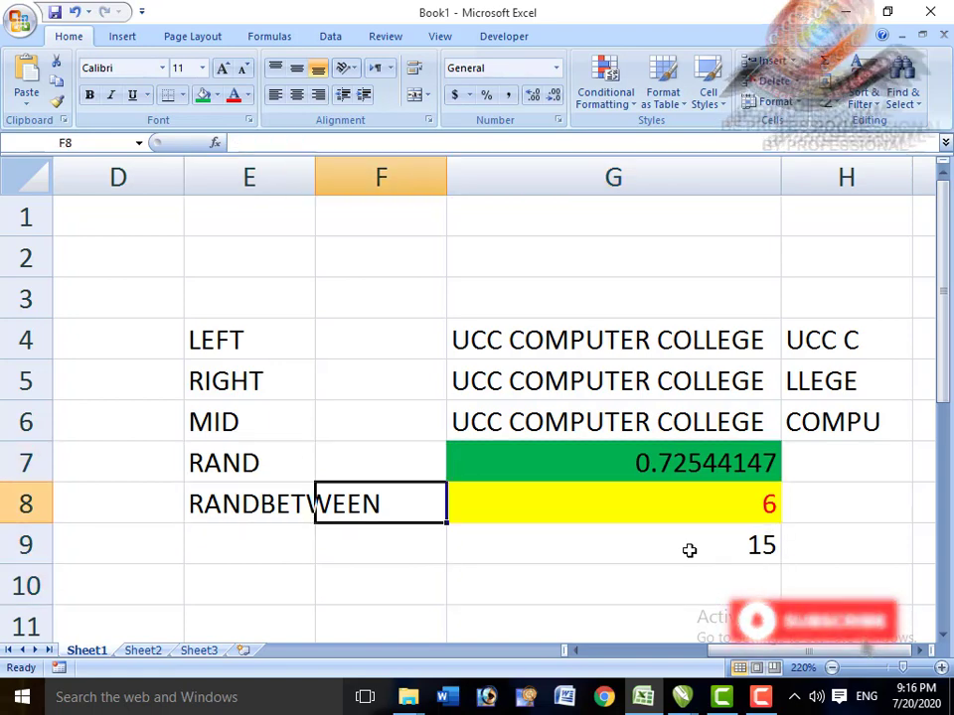
{"action": "key", "text": "Left"}
{"action": "key", "text": "Up"}
{"action": "key", "text": "Up"}
{"action": "key", "text": "Up"}
{"action": "key", "text": "Up"}
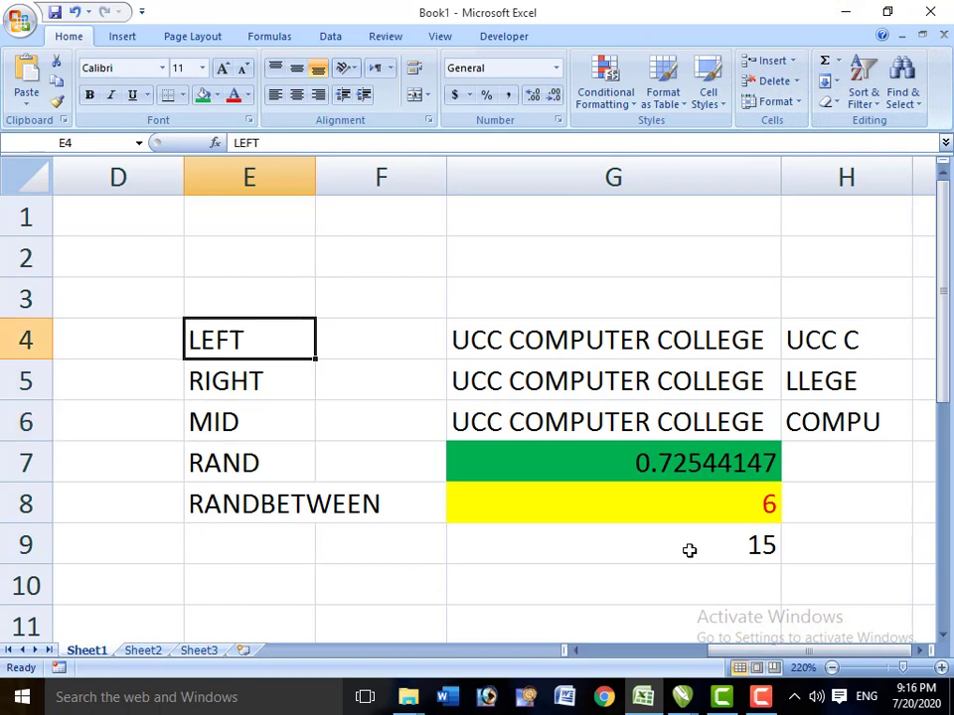
{"action": "key", "text": "Down"}
{"action": "key", "text": "Down"}
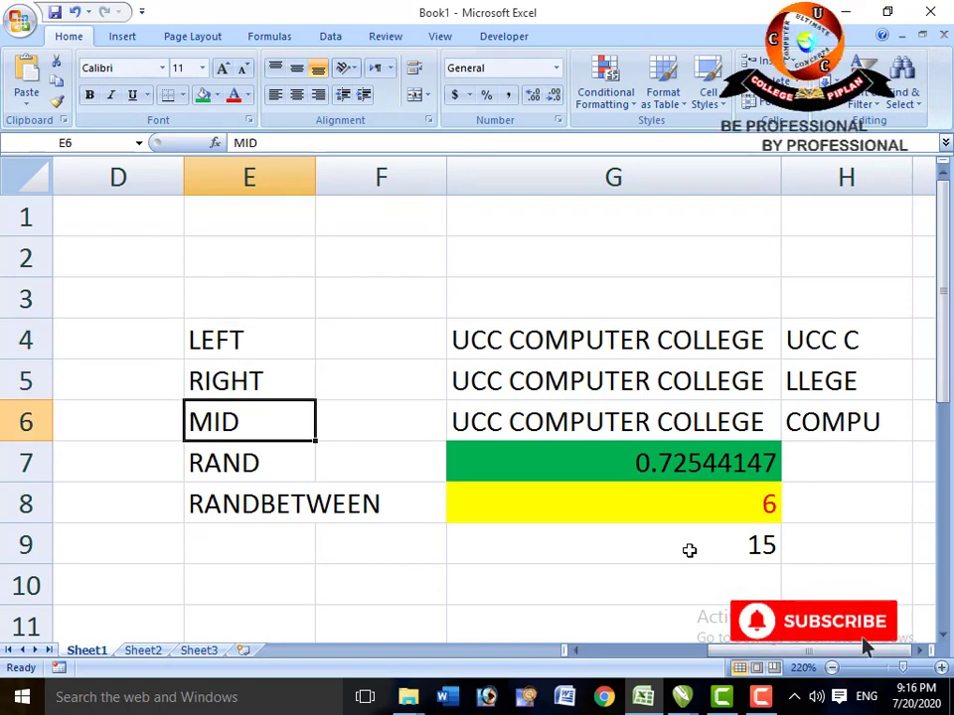
{"action": "key", "text": "Down"}
{"action": "key", "text": "Down"}
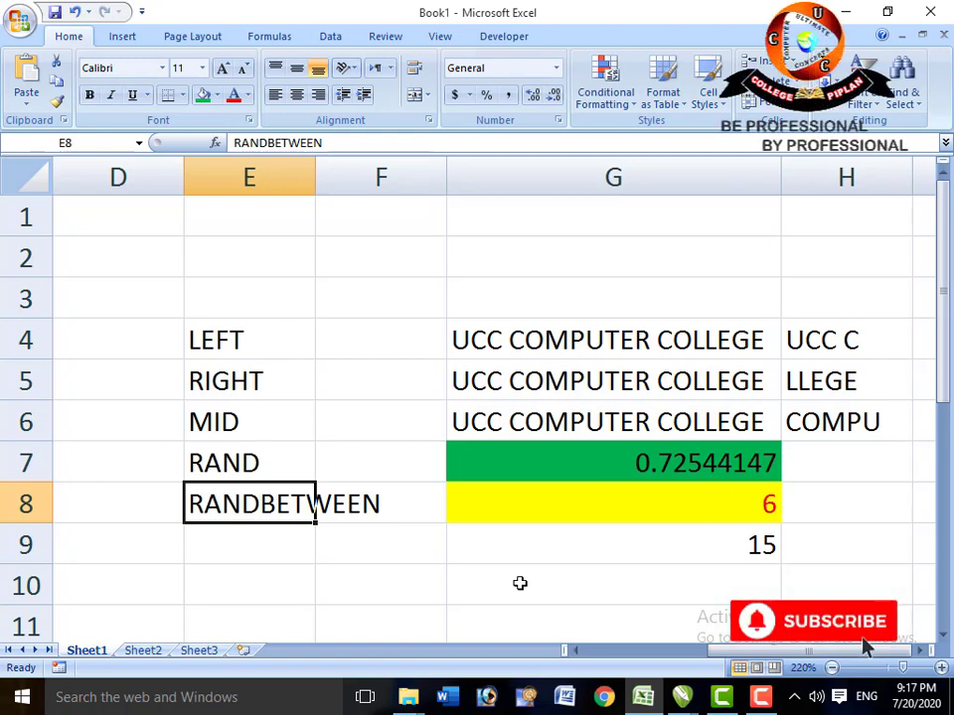
{"action": "left_click", "coordinate": [376, 508]}
{"action": "left_click", "coordinate": [507, 553]}
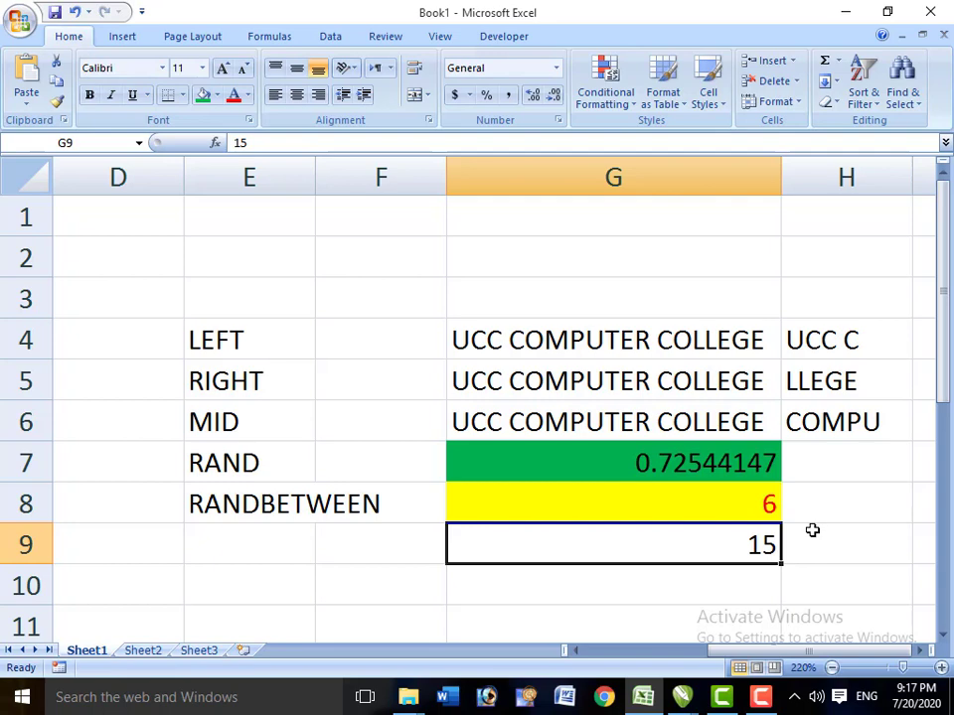
{"action": "left_click", "coordinate": [759, 696]}
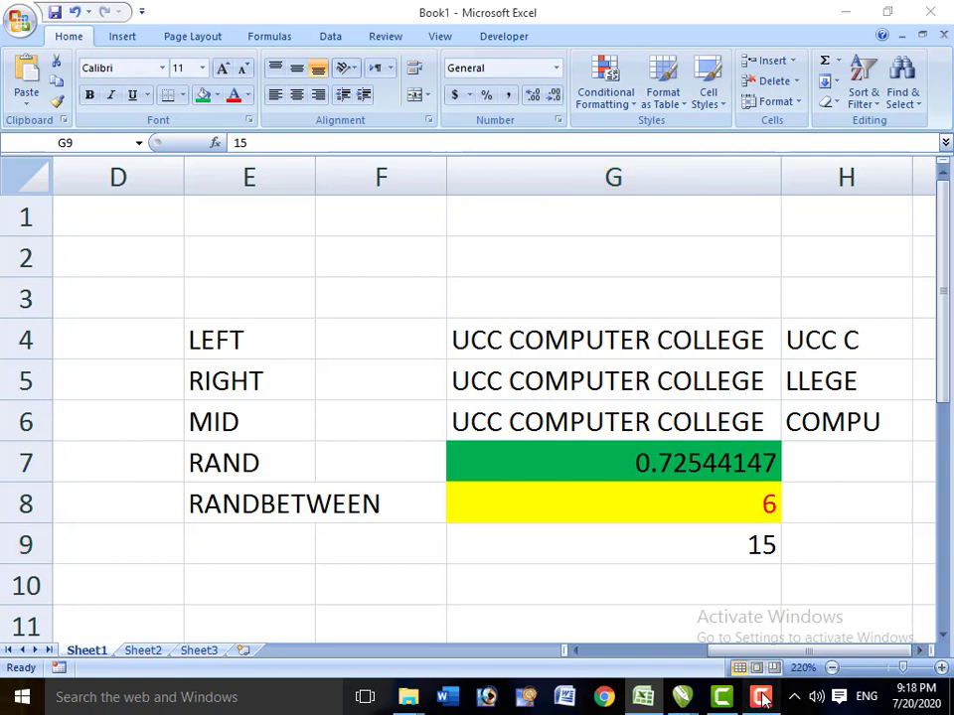